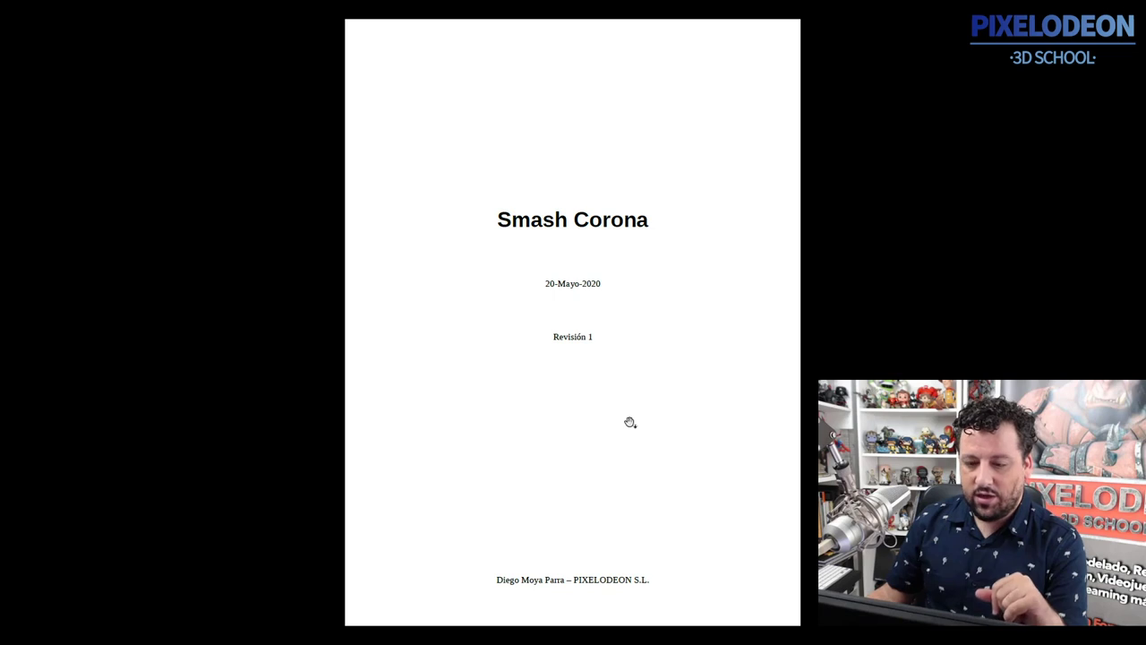
Scroll from the title page to the Cambios and Introducción page
scroll(684, 386, "down", 1)
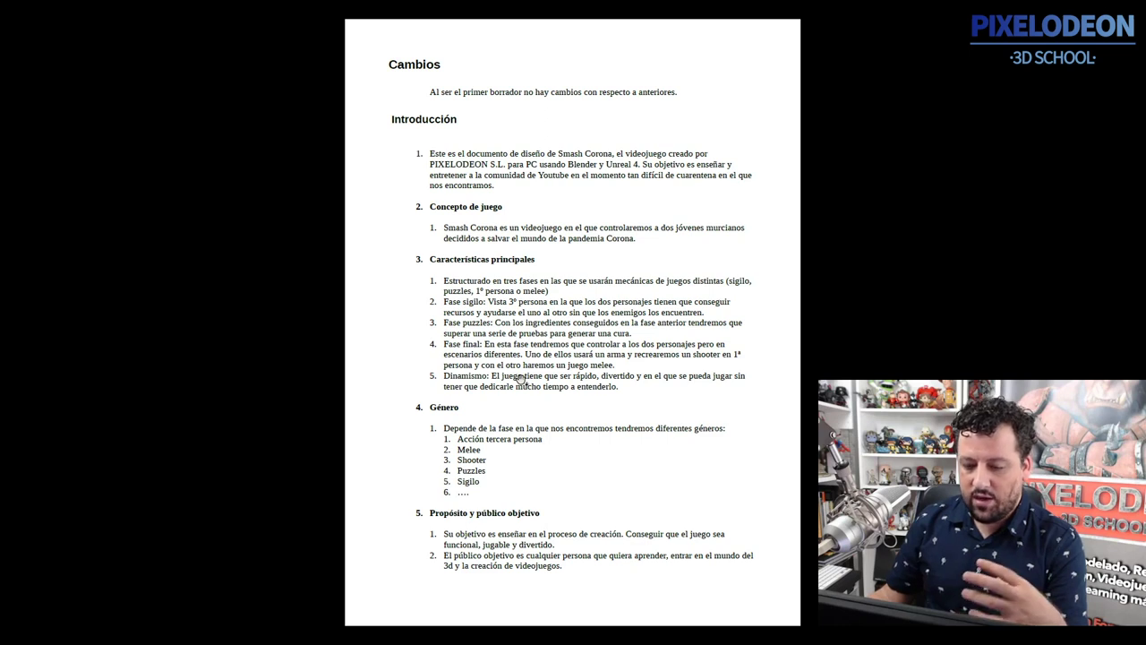
Page through the Introducción and Fase 1 Jugabilidad notes to the mostly blank Fase 2 page
scroll(521, 379, "down", 1)
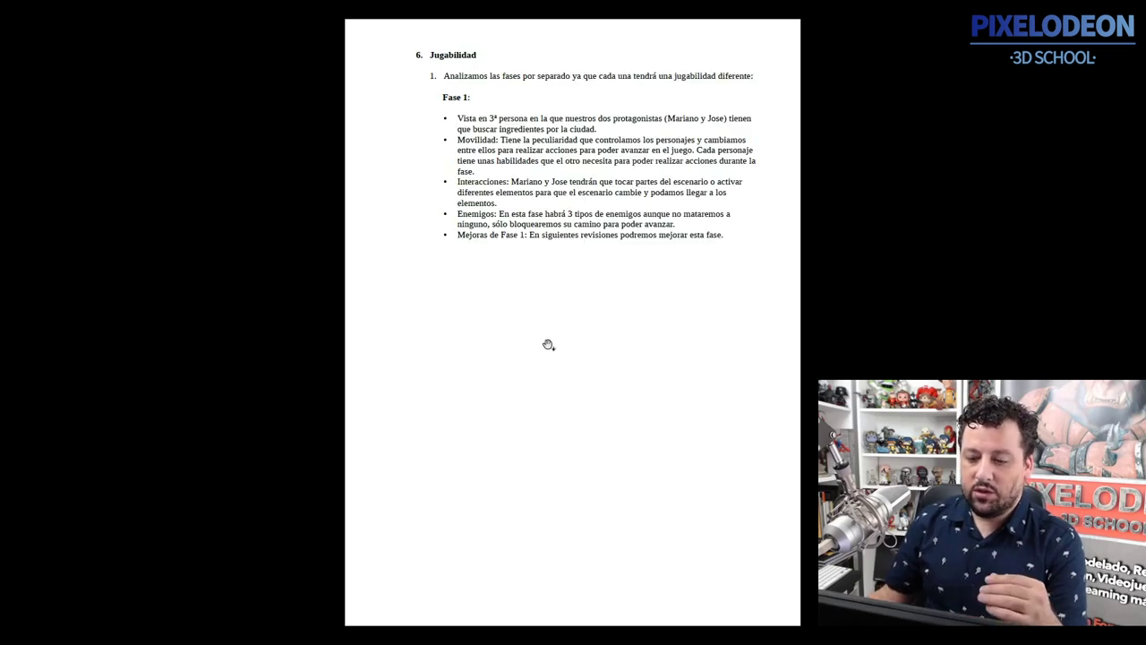
key("Home")
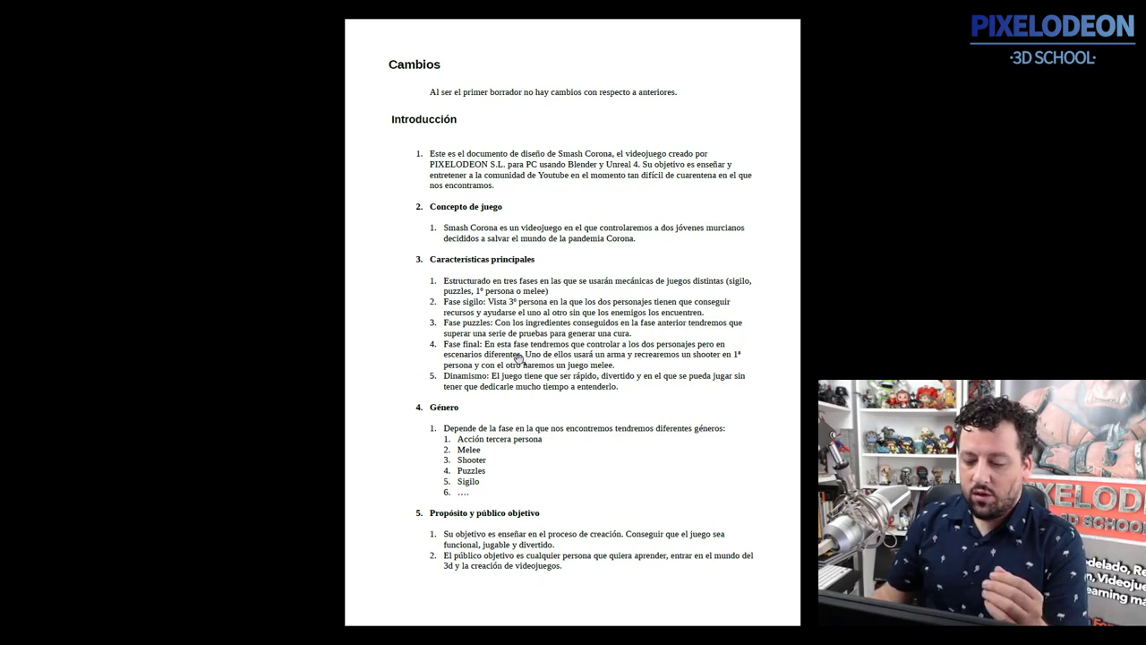
scroll(520, 358, "down", 3)
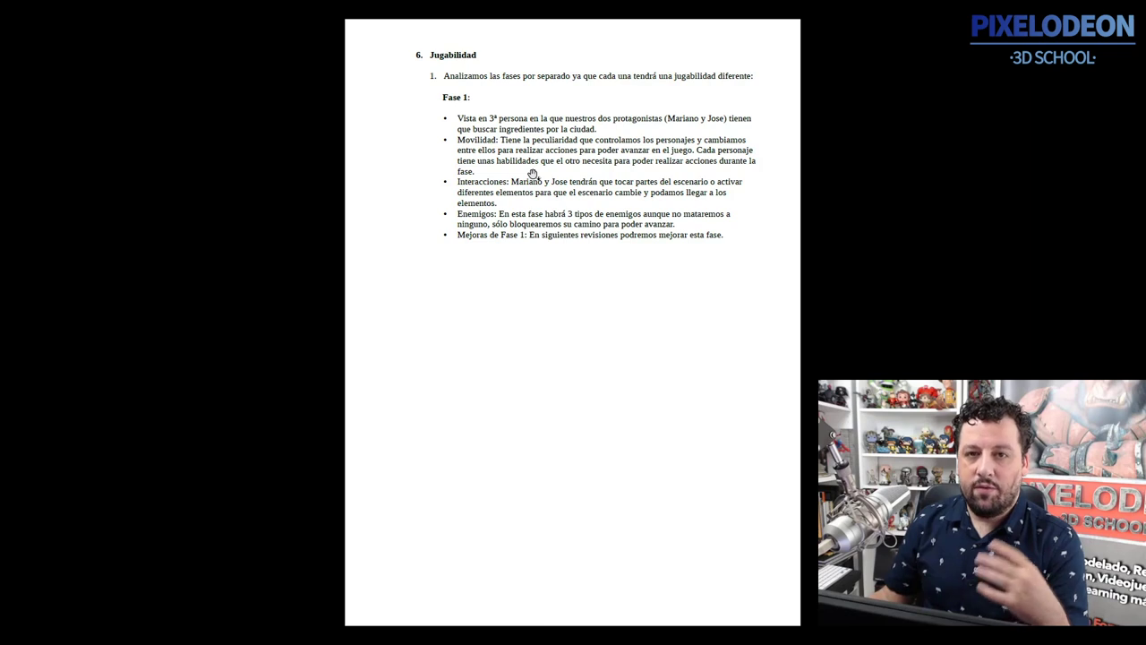
scroll(533, 173, "down", 3)
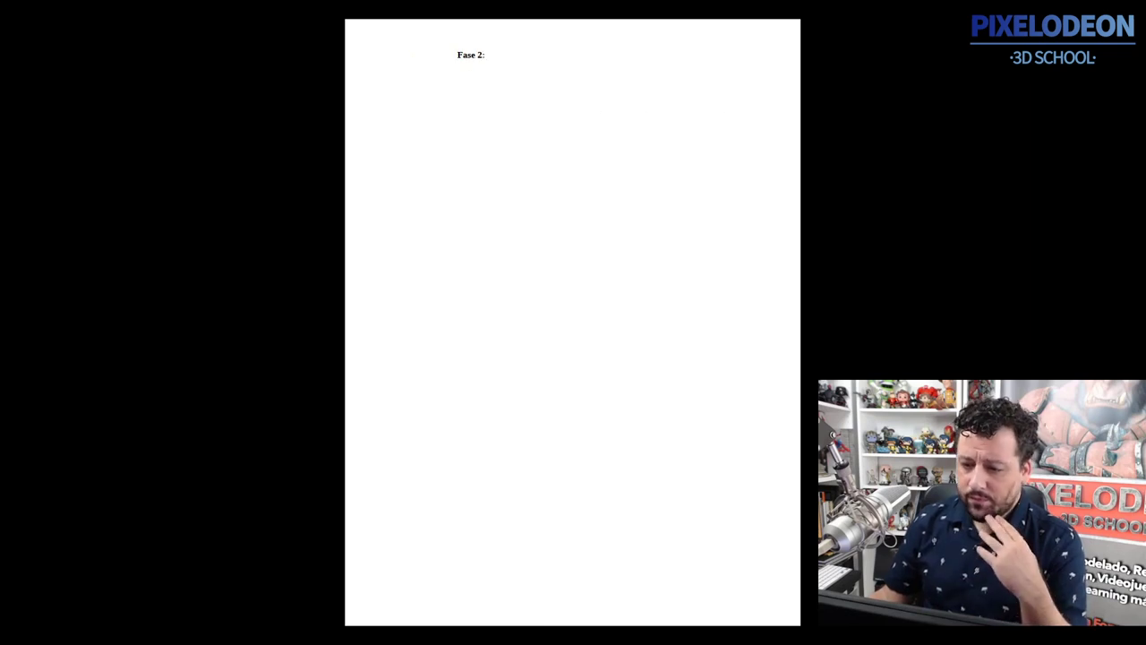
Scroll to the Apartado Visual reference images and advance one page toward Alcance
scroll(528, 148, "down", 3)
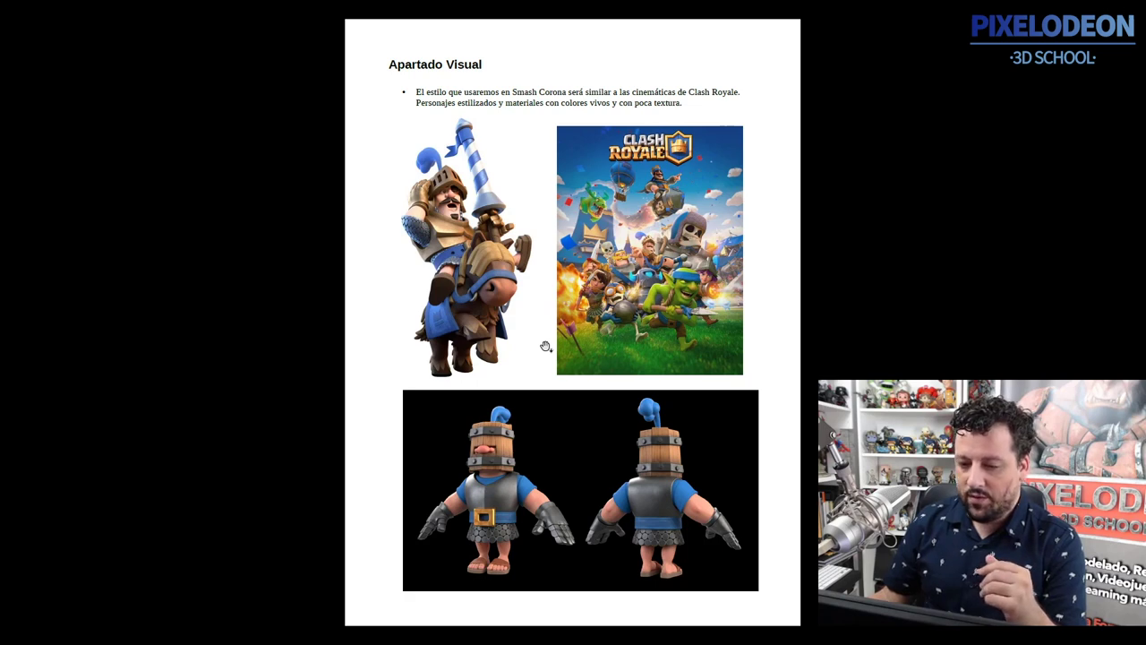
key("Right")
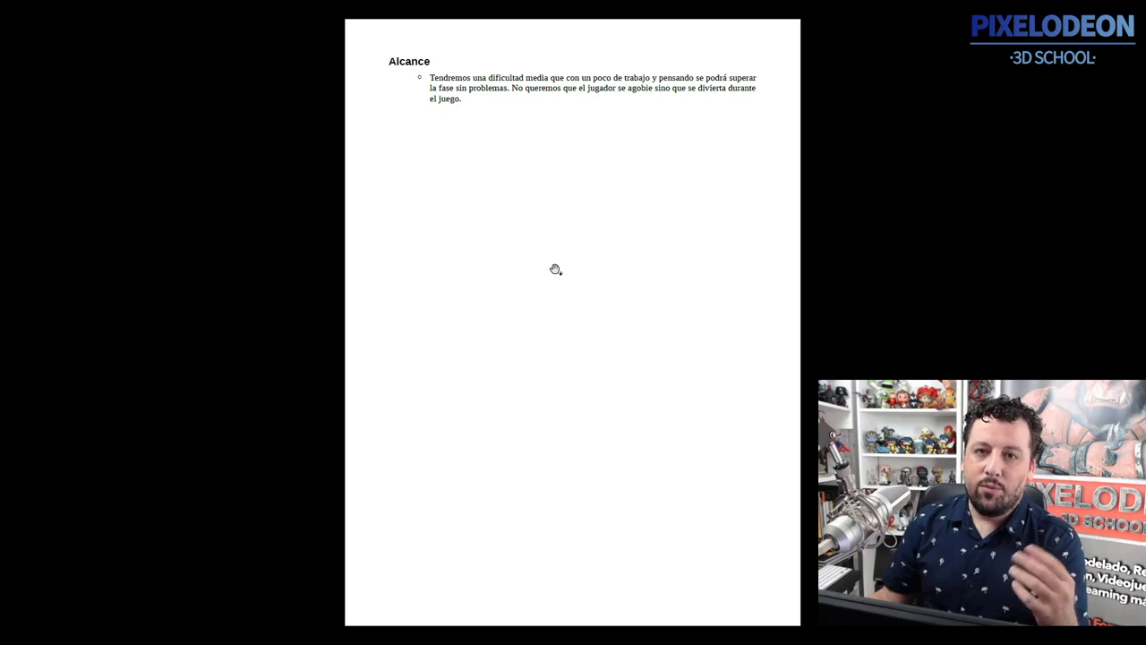
scroll(555, 270, "down", 3)
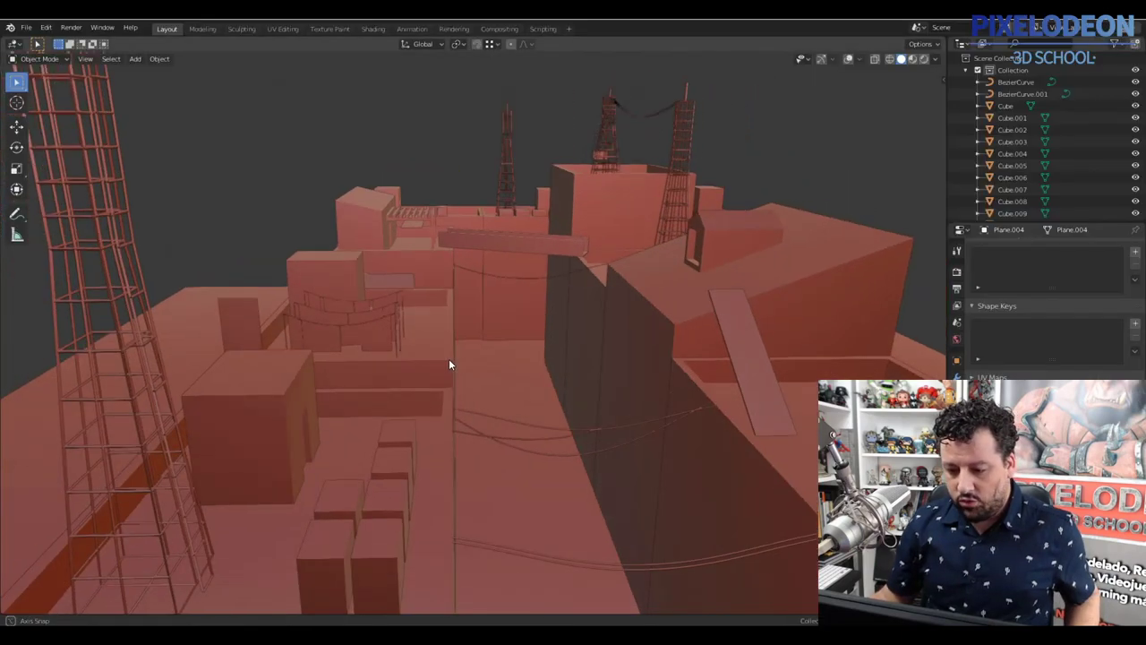
Orbit and zoom the Blender viewport to frame the central street between the rooftop buildings
mouse_move(394, 479)
left_mouse_down()
mouse_move(491, 342)
mouse_move(478, 341)
left_mouse_up()
scroll(491, 342, "down", 5)
scroll(475, 342, "up", 5)
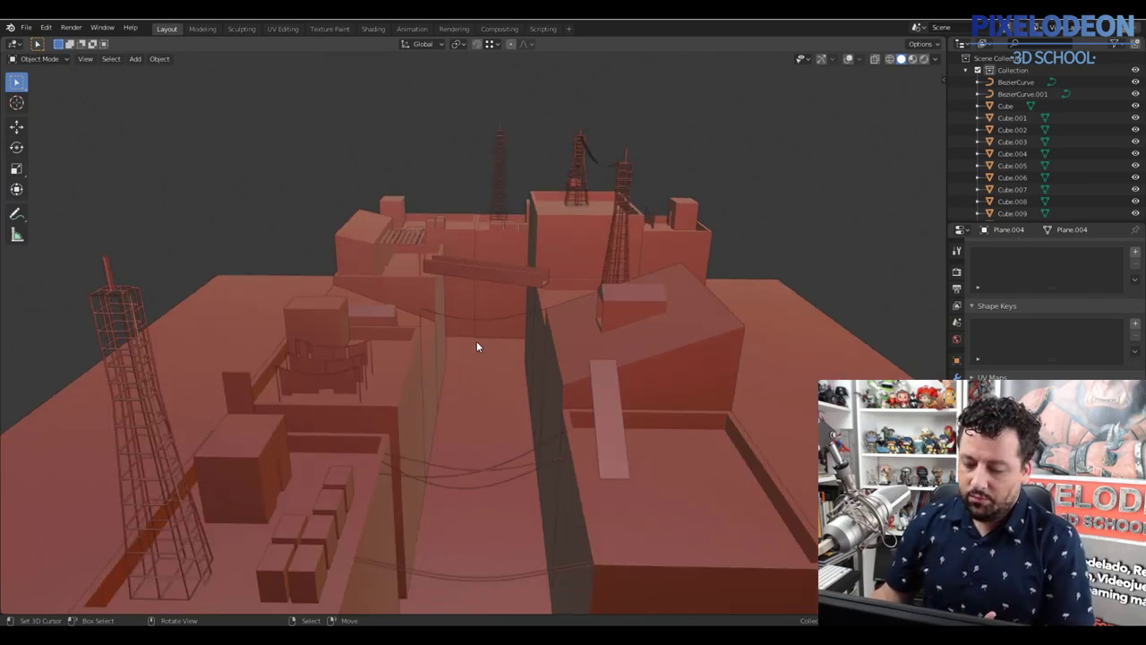
left_click_drag(479, 346, 466, 349)
key("F3")
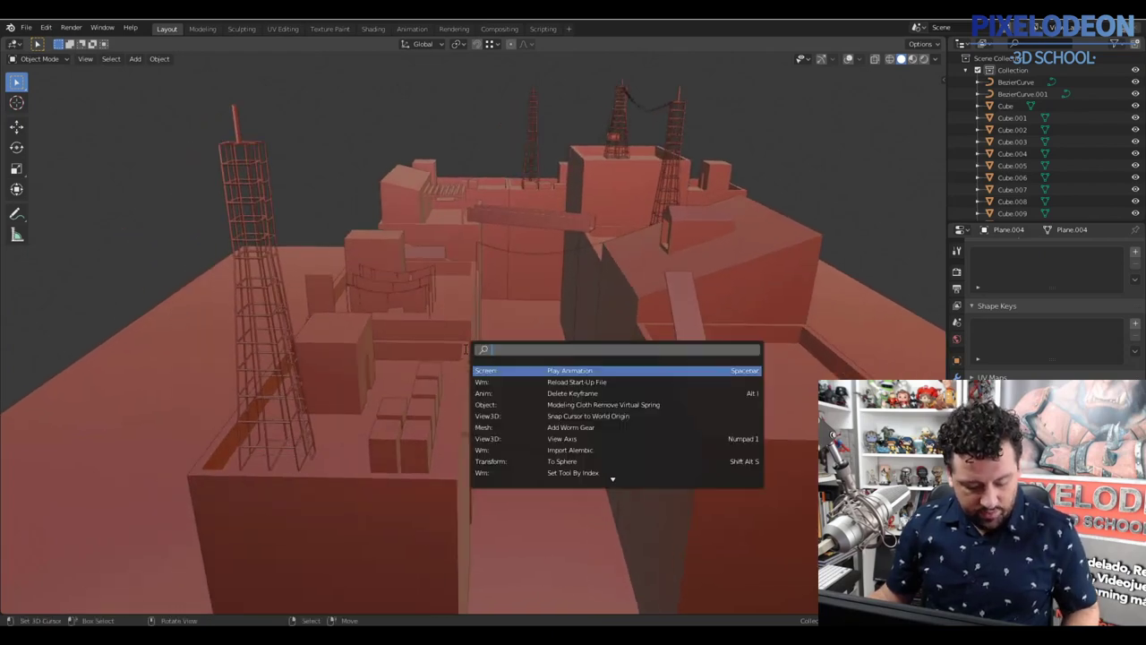
type("walk")
key("Return")
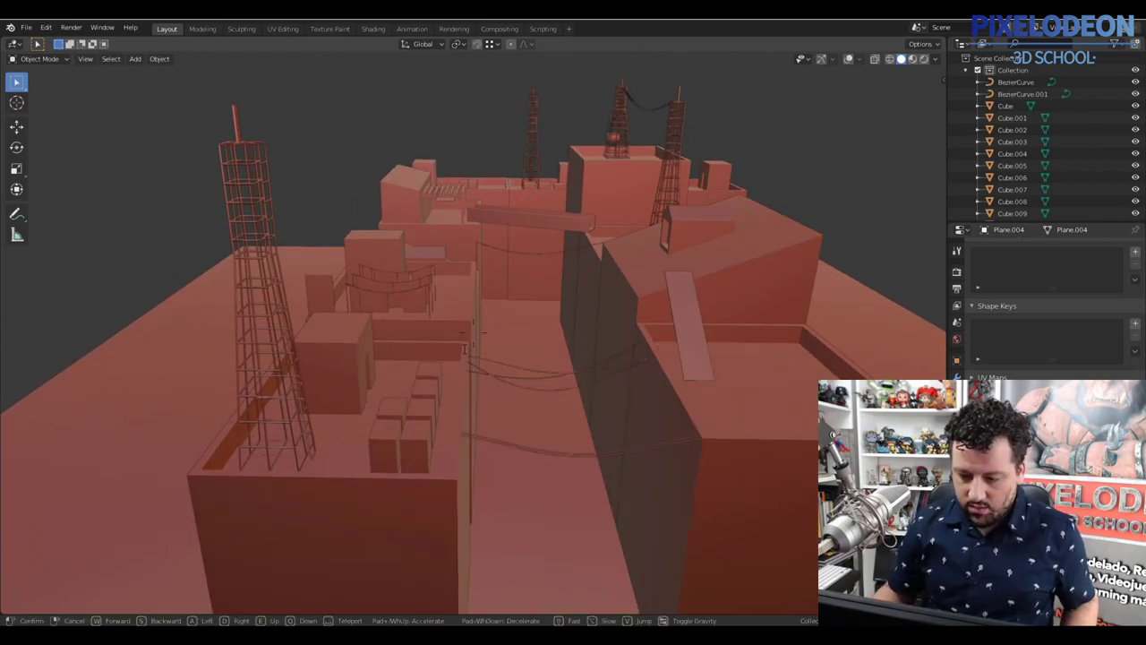
key("w")
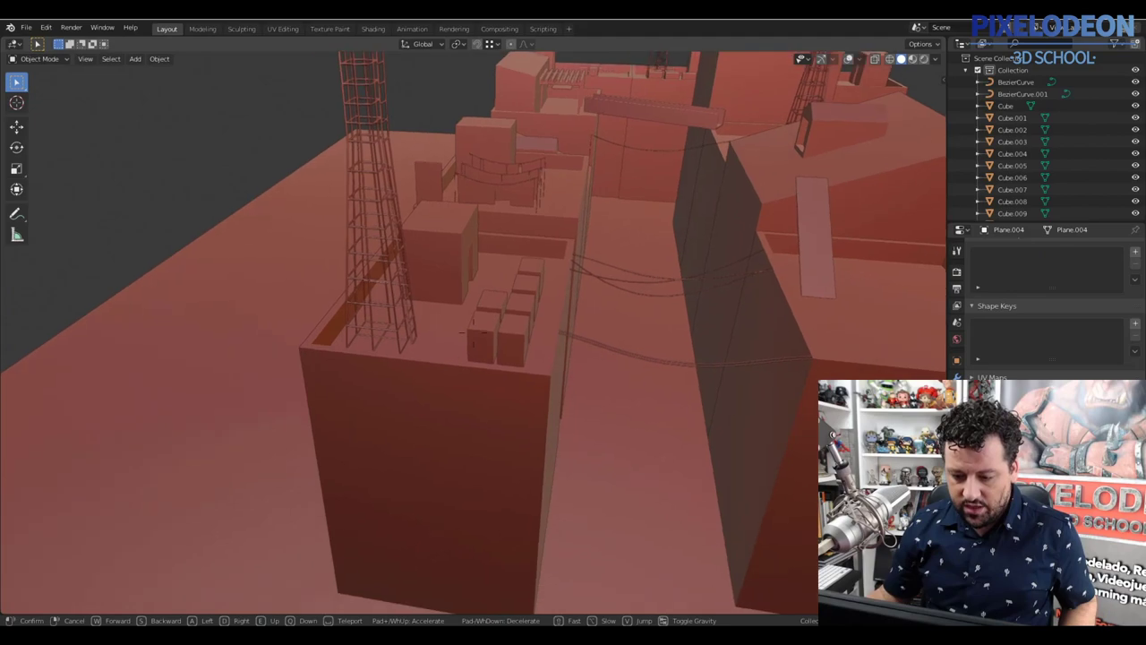
key("w")
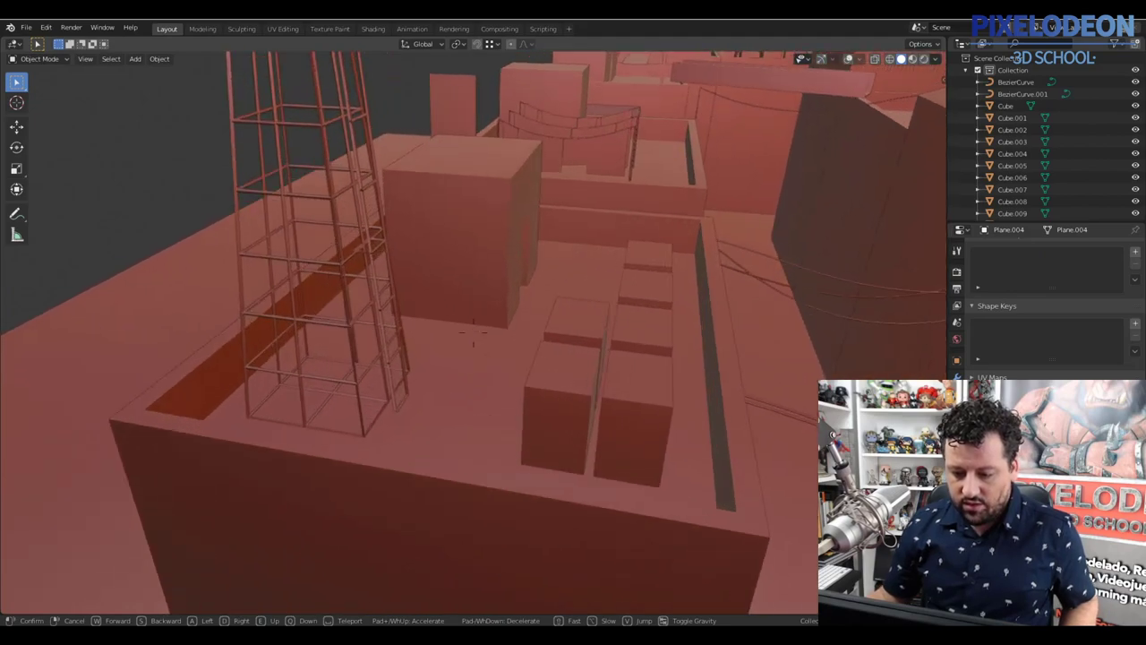
key("w")
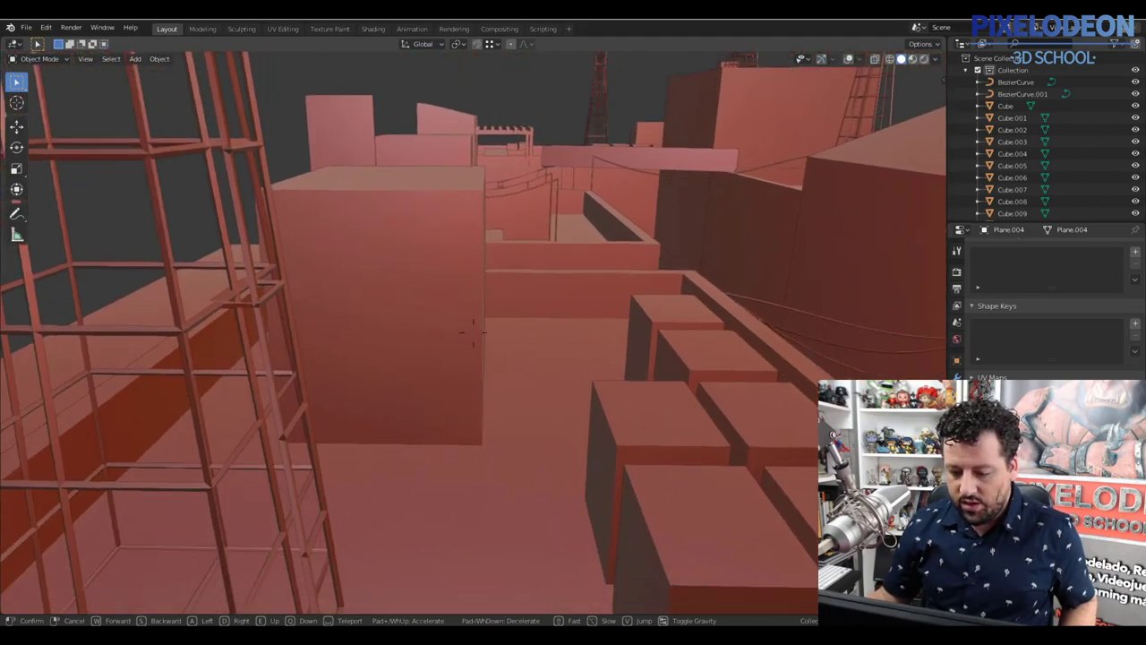
key("w")
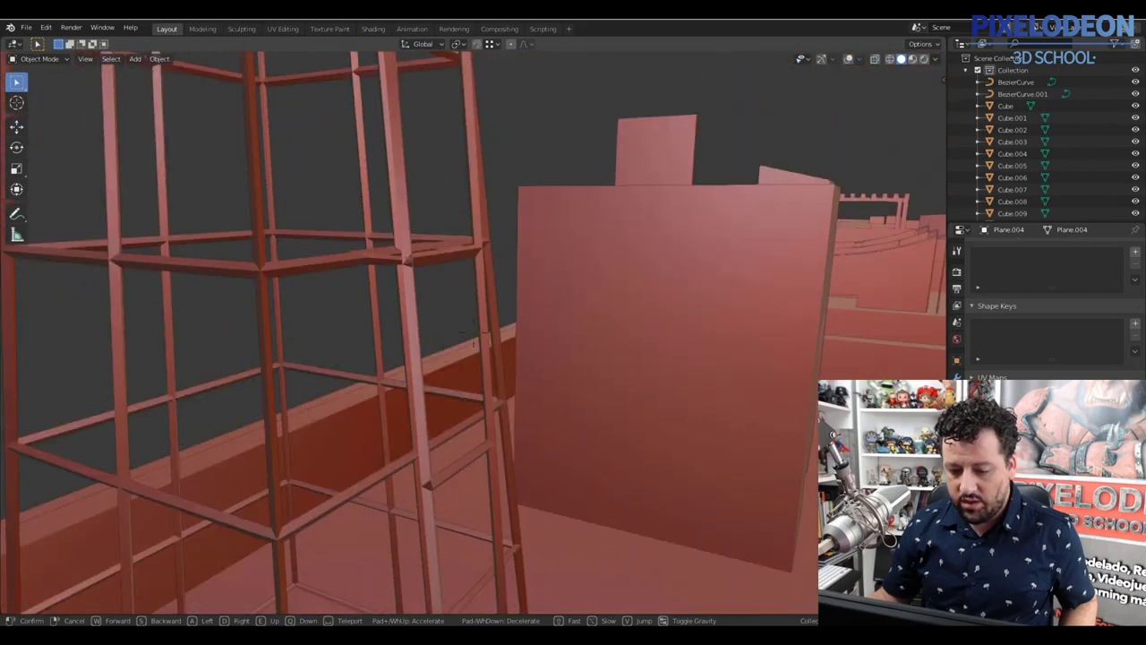
key("s")
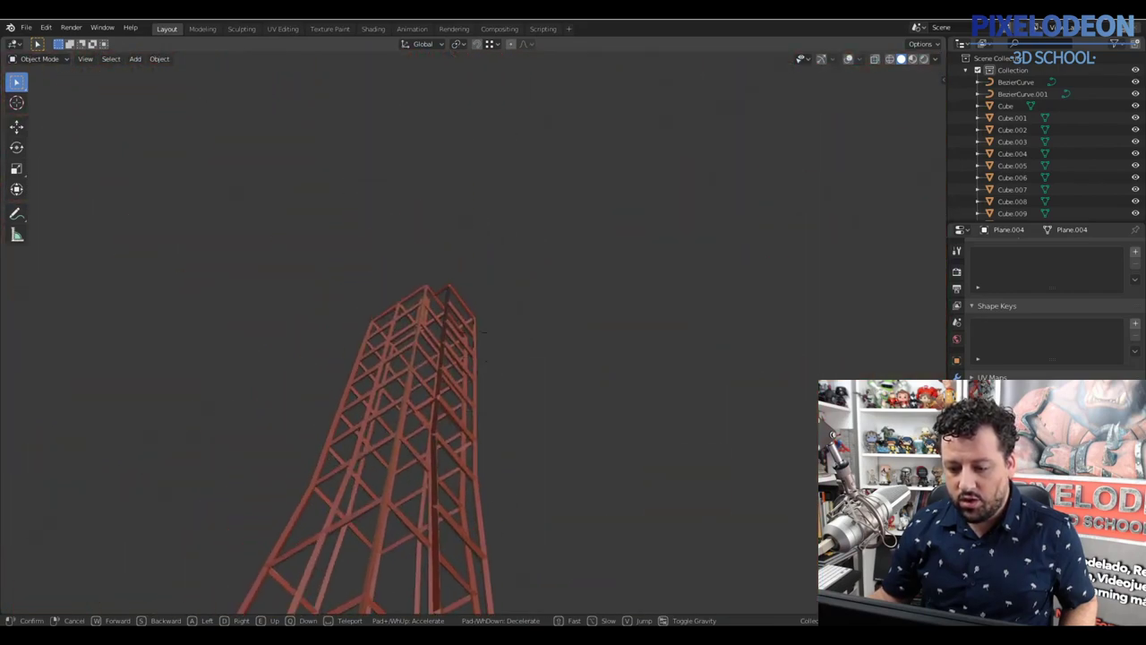
key("w")
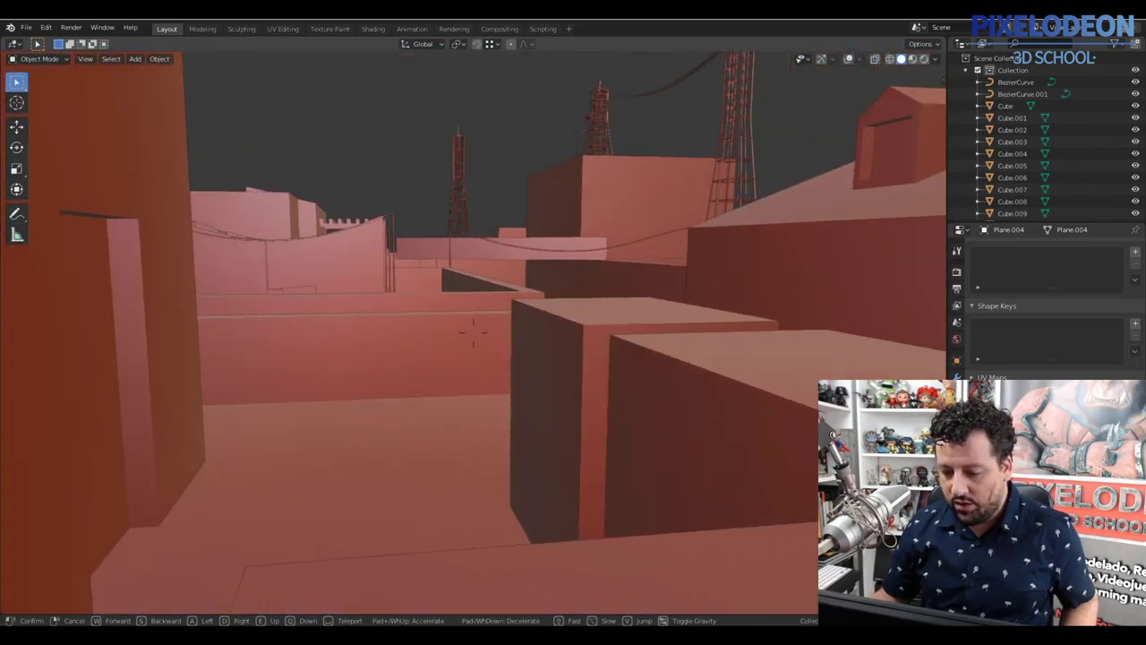
key("e")
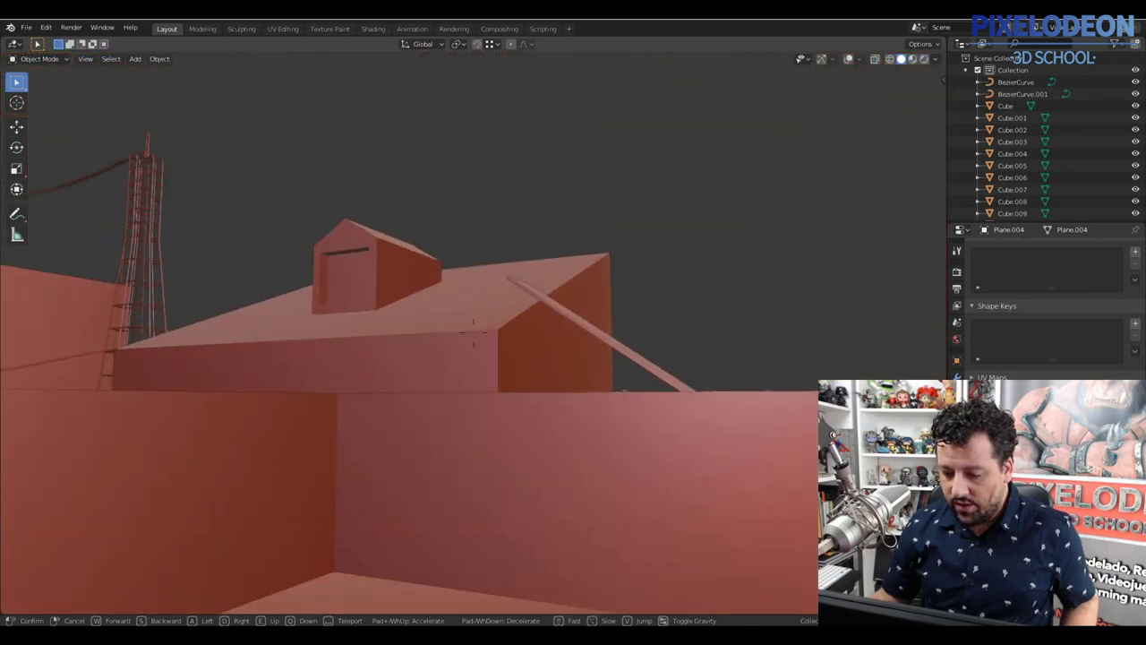
key("q")
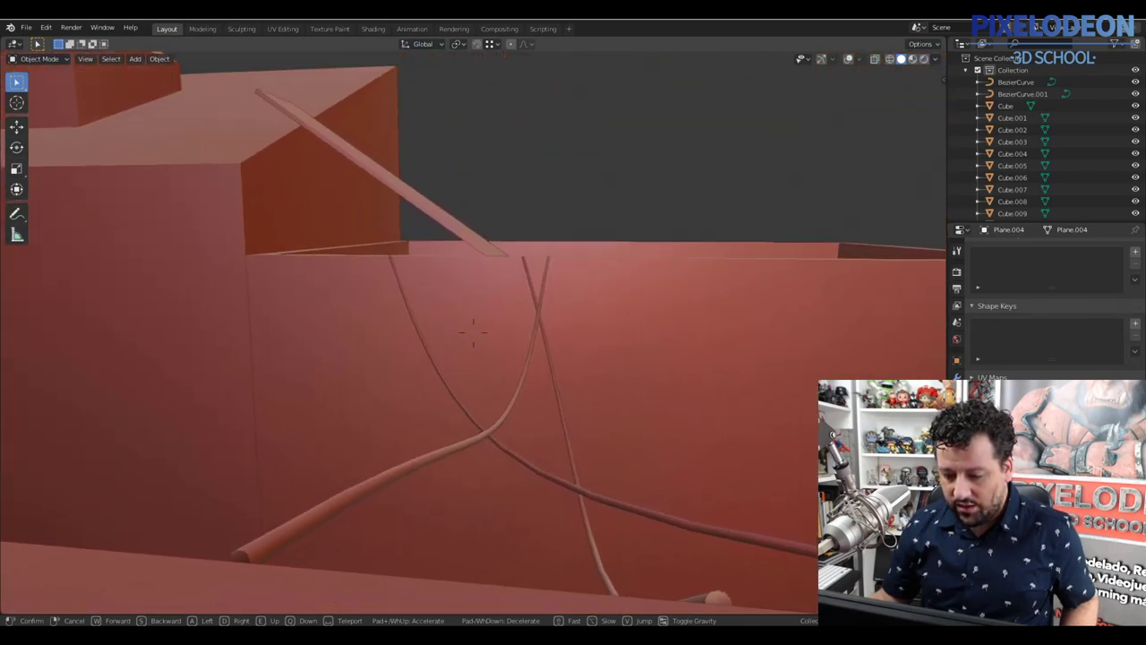
key("w")
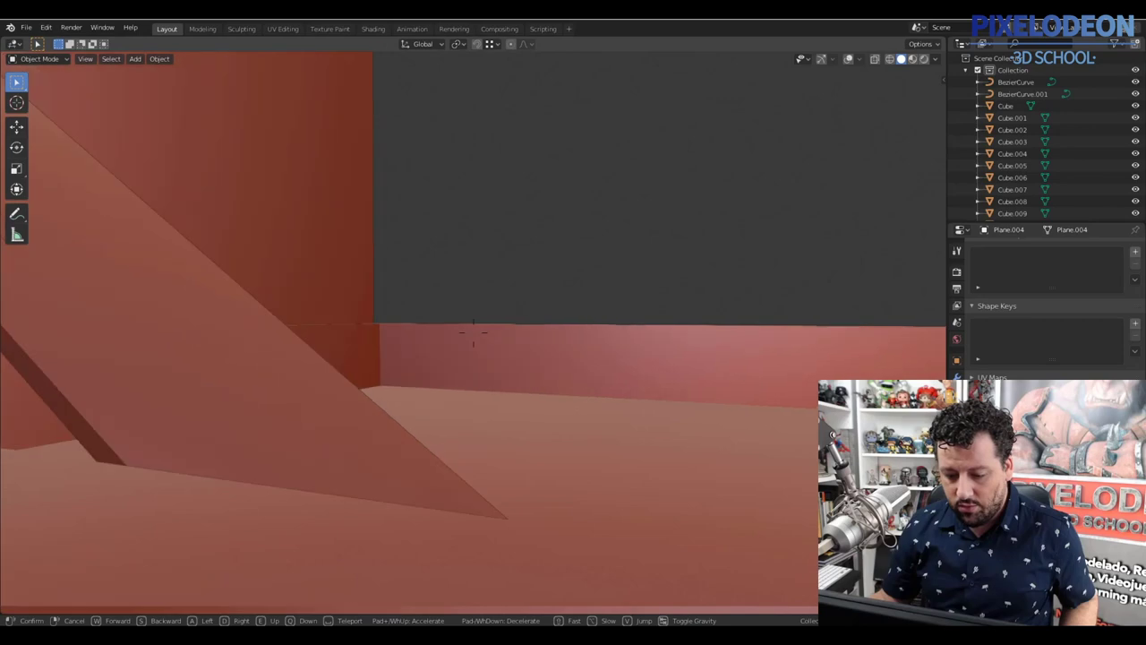
key("w")
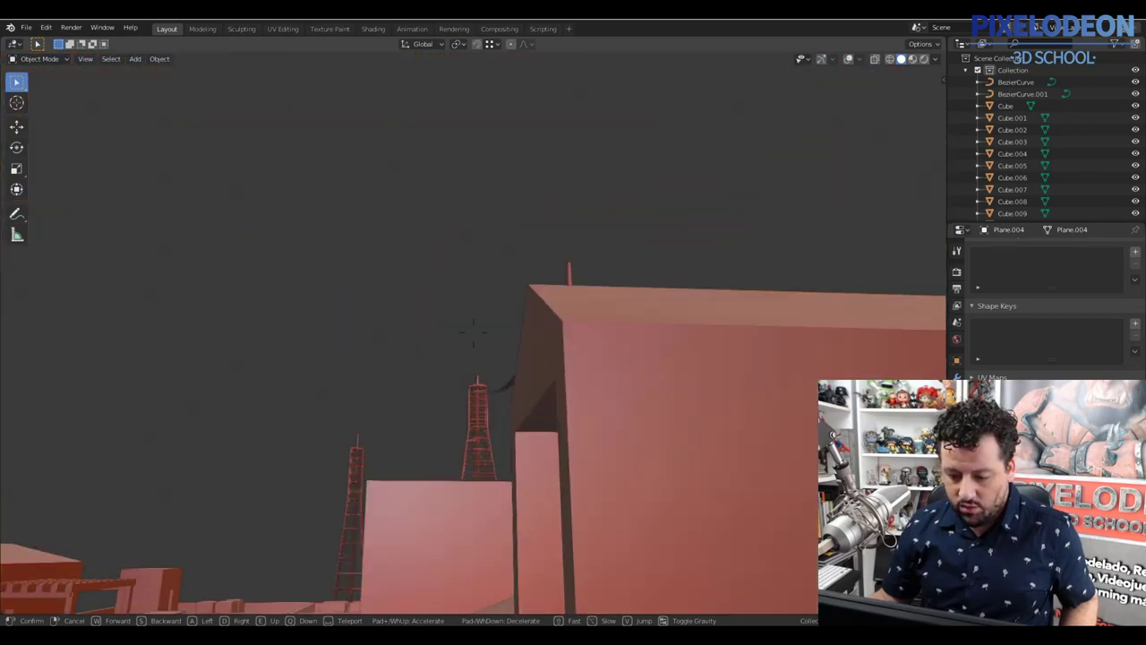
key("w")
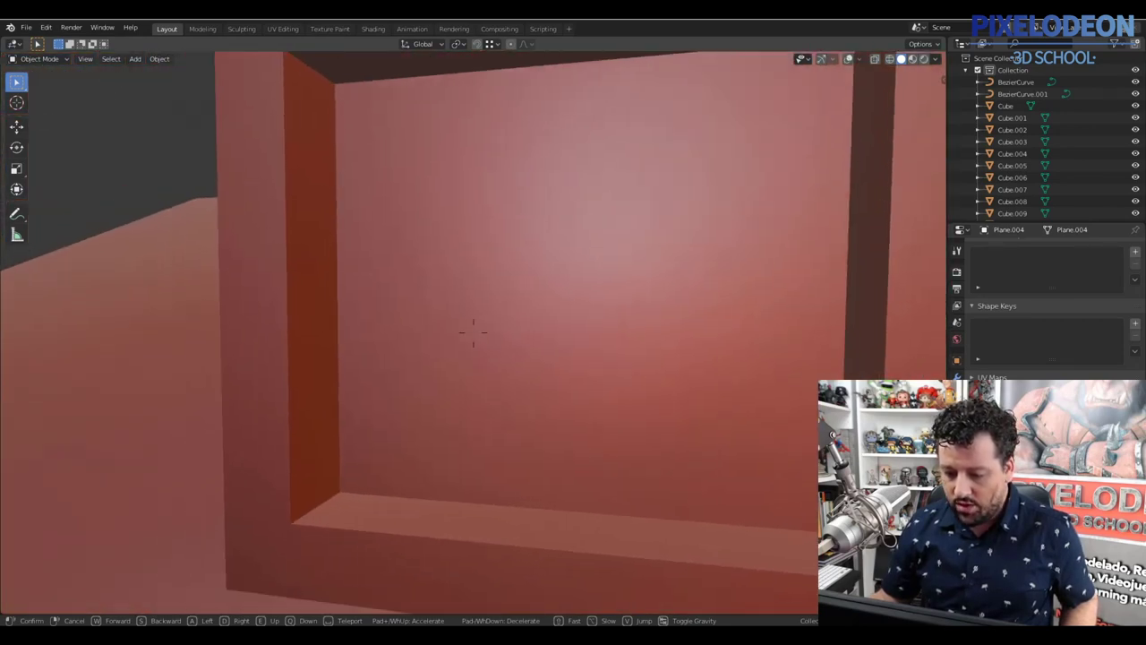
key("w")
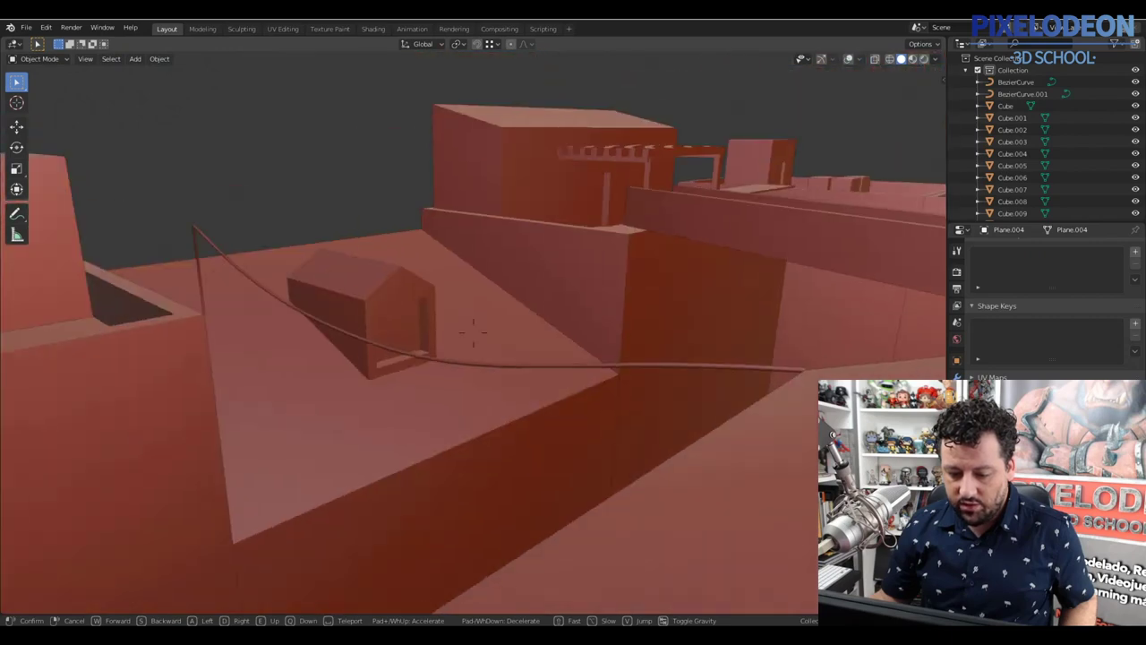
key("w")
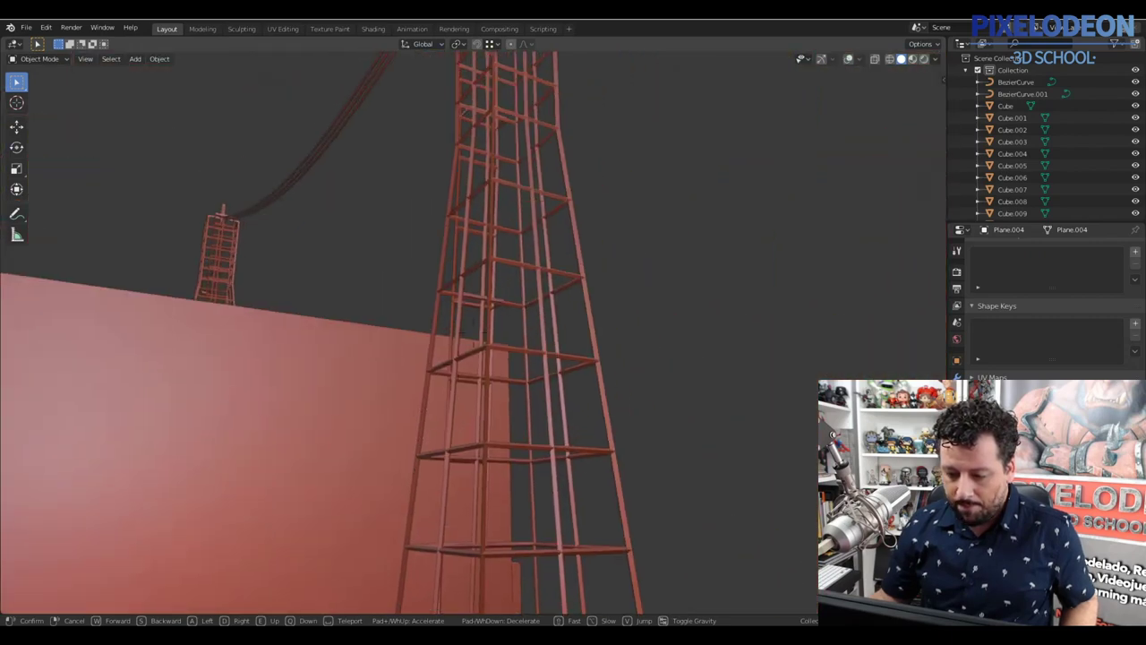
key("s")
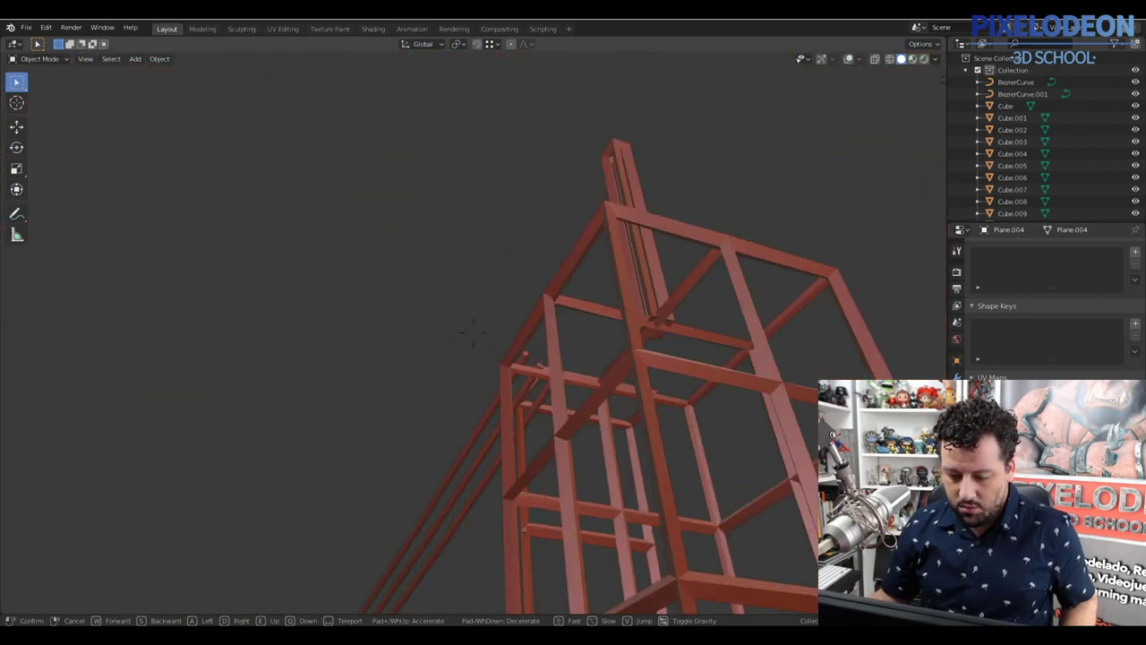
key("w")
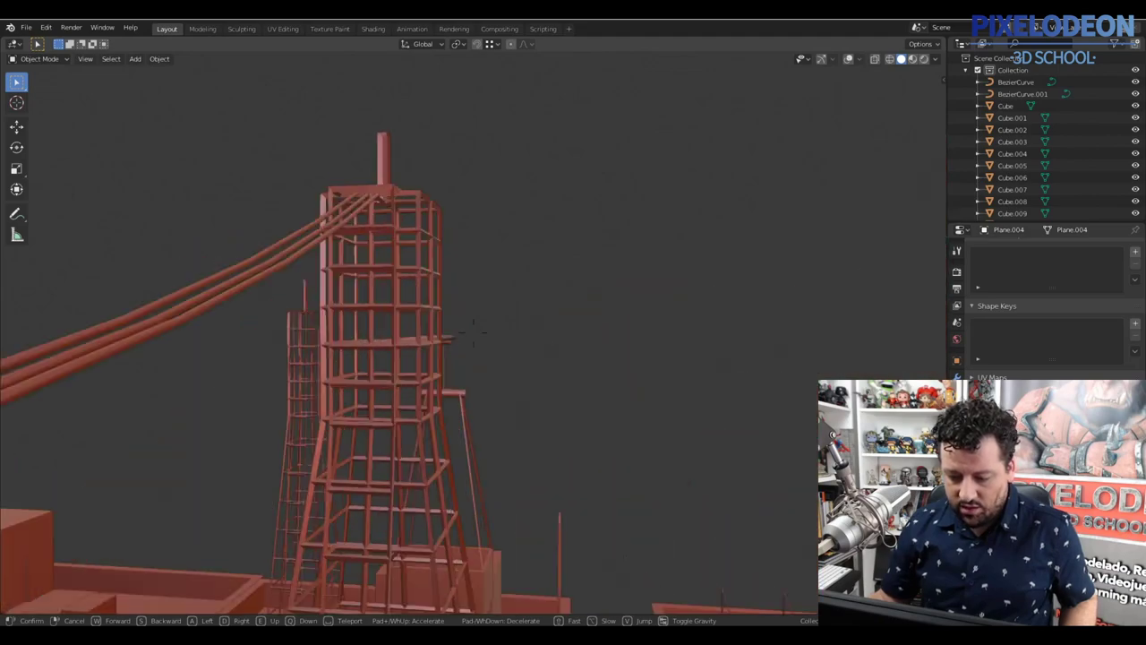
key("s")
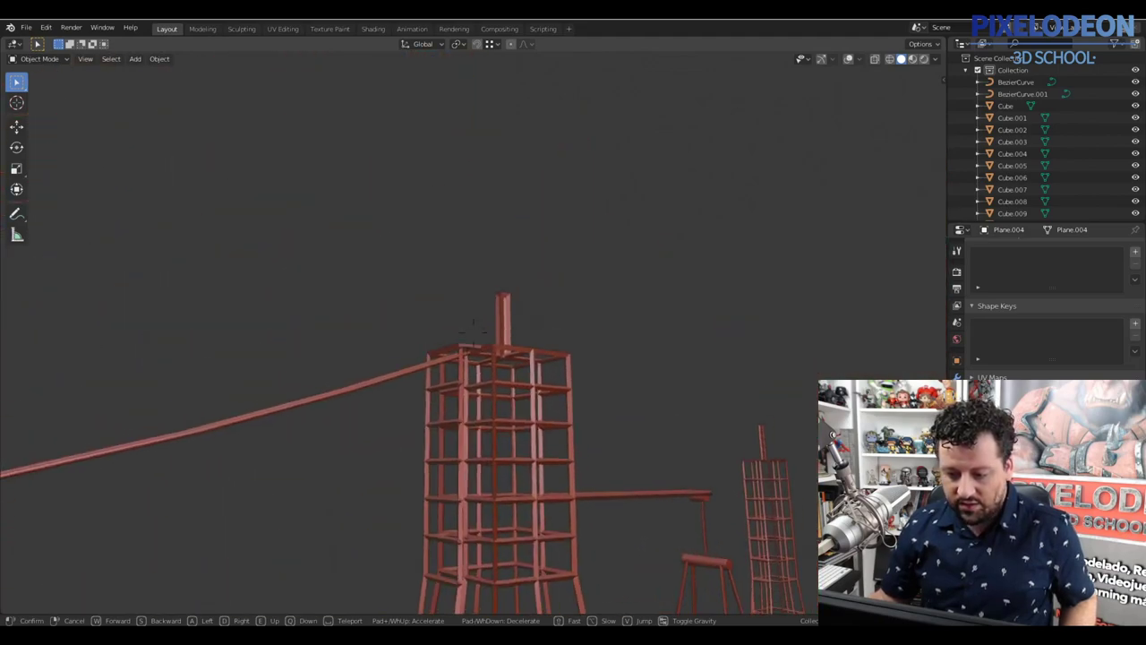
key("w")
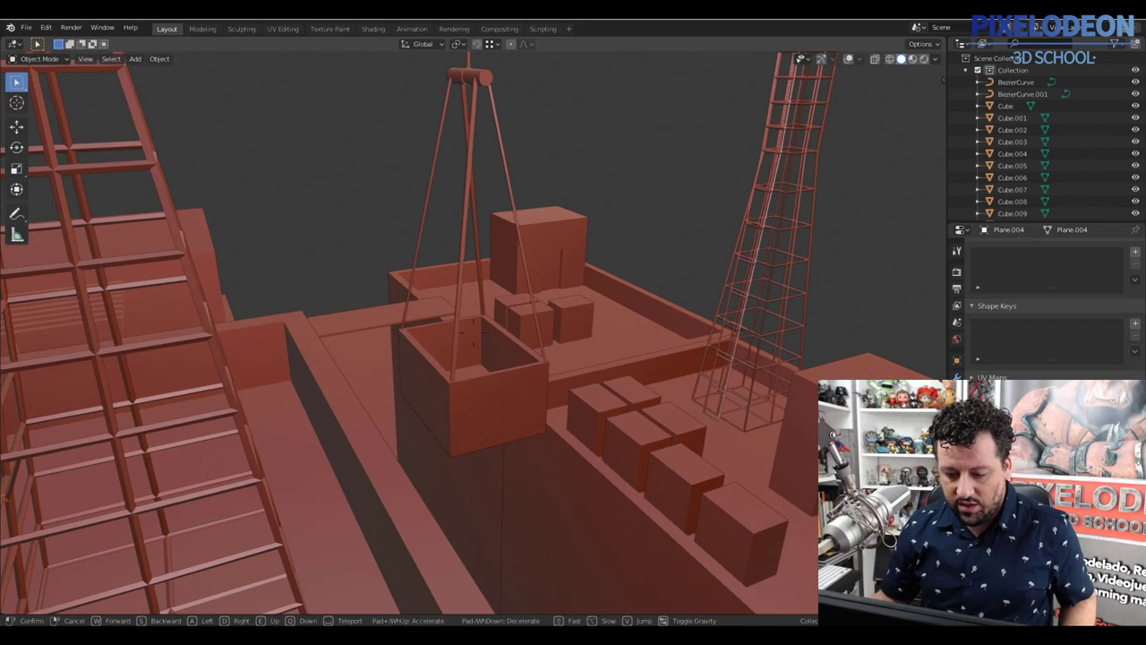
key("w")
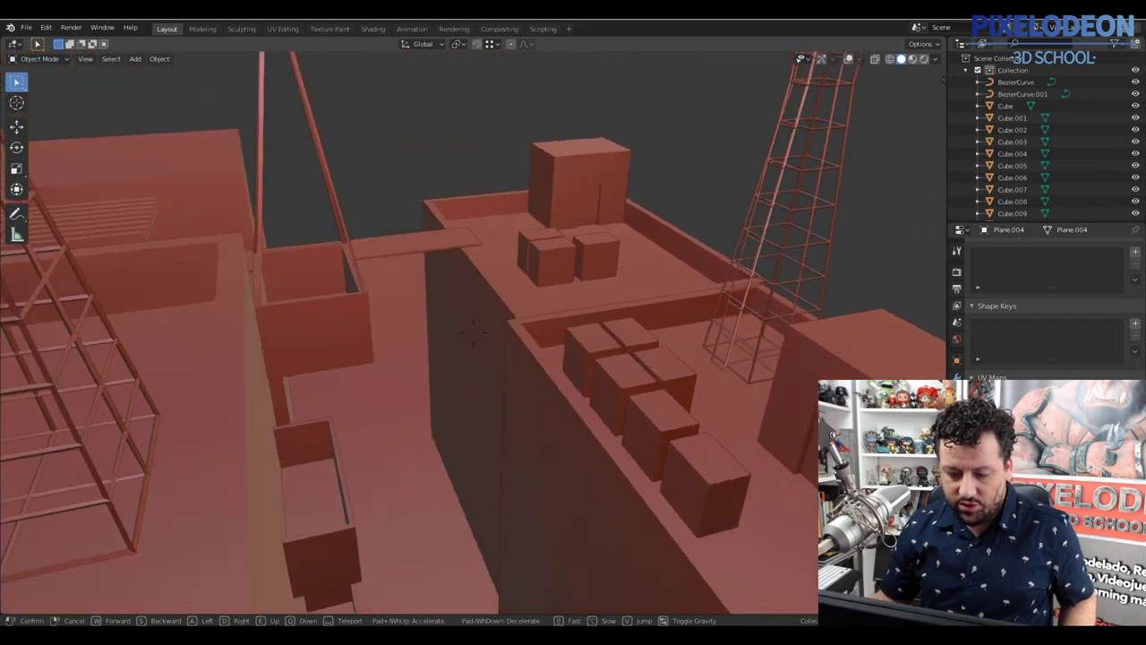
key("s")
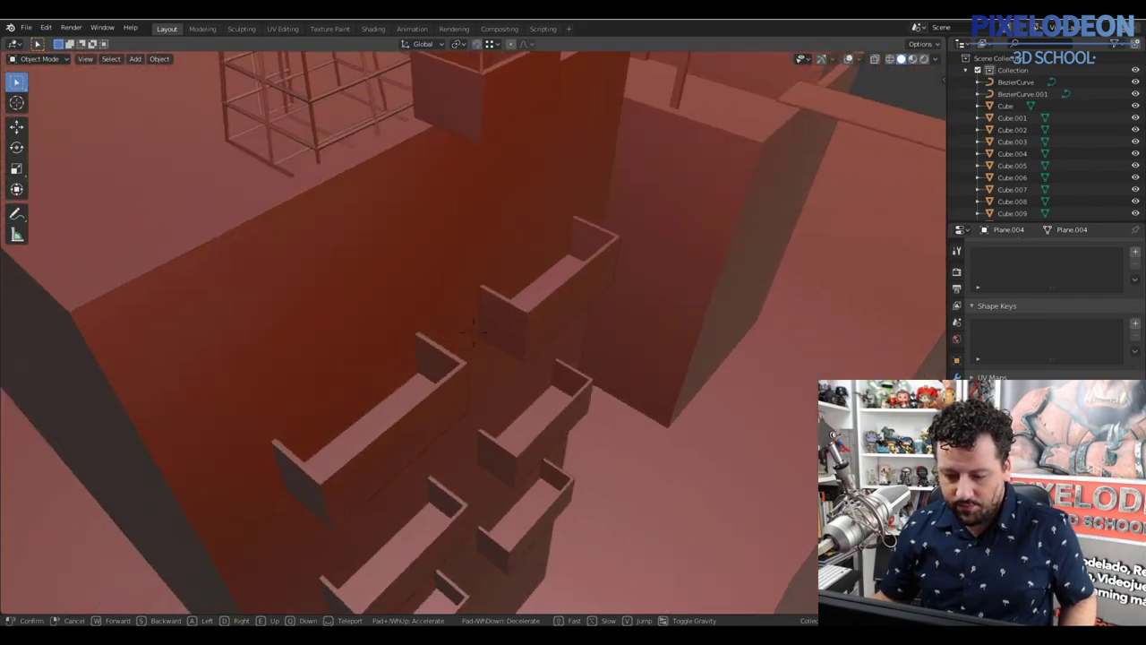
key("s")
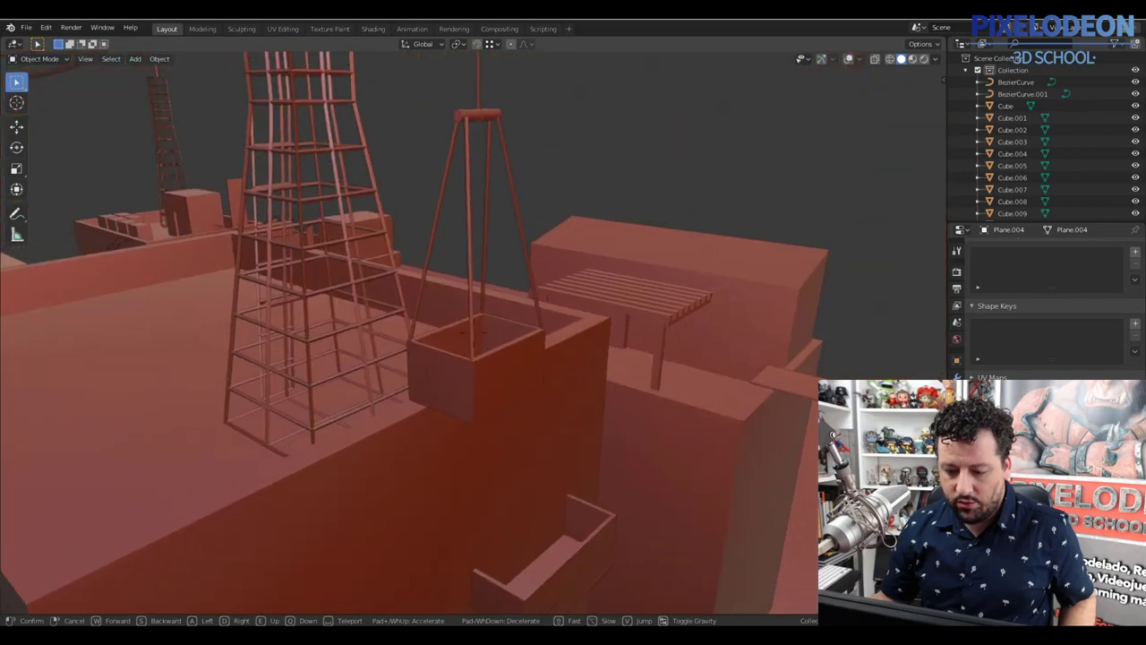
key("w")
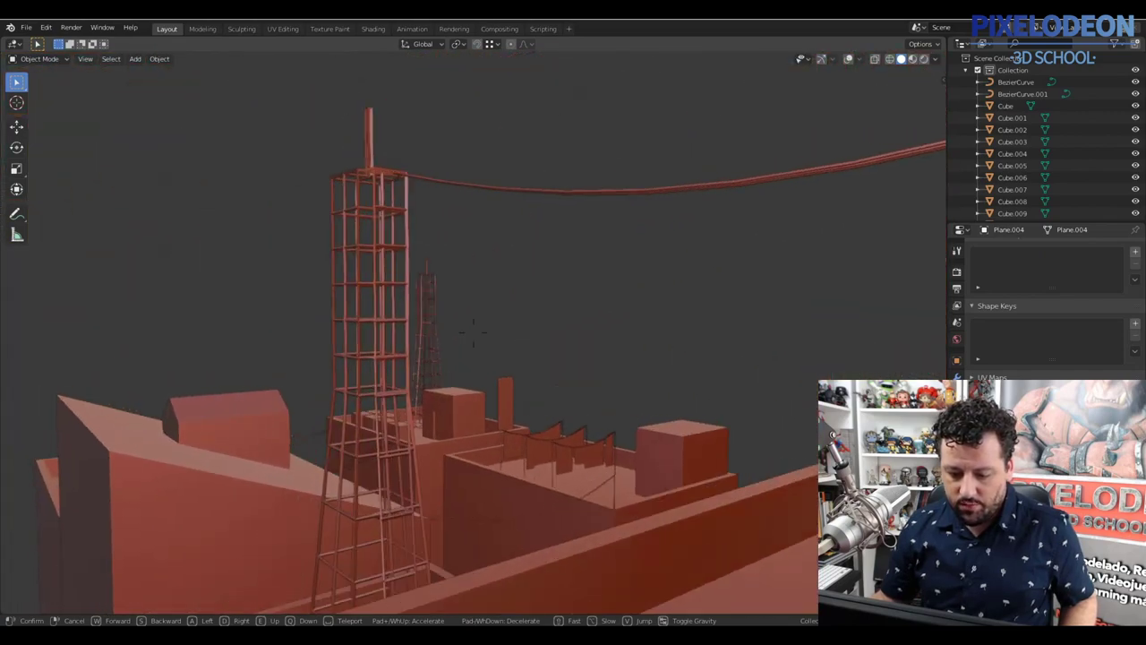
key("s")
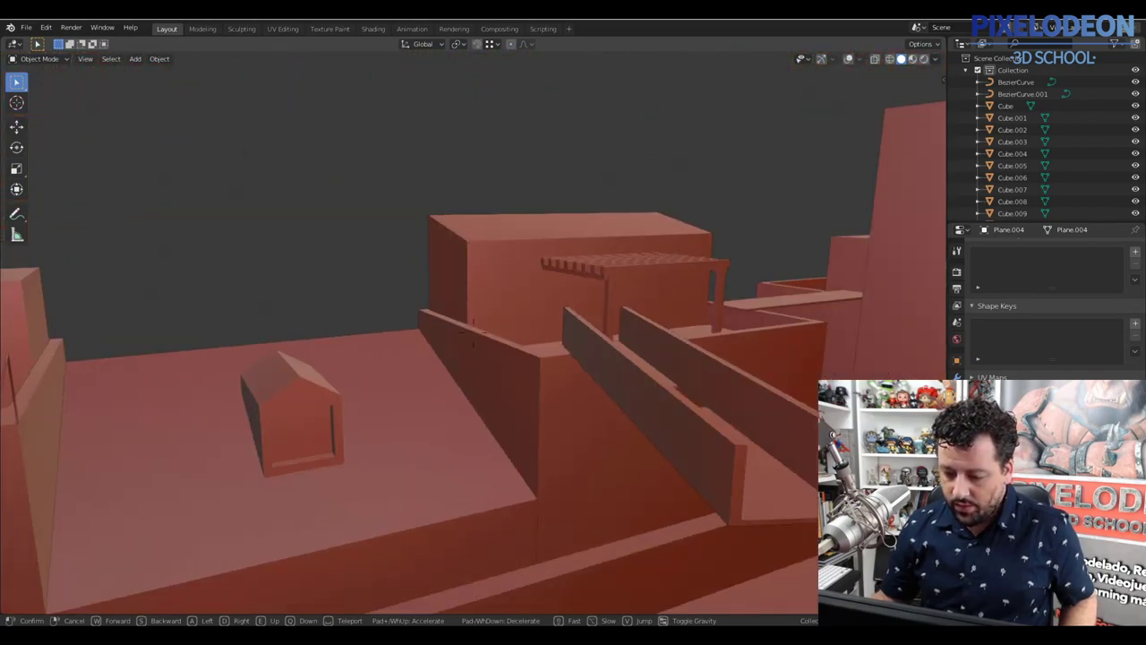
key("w")
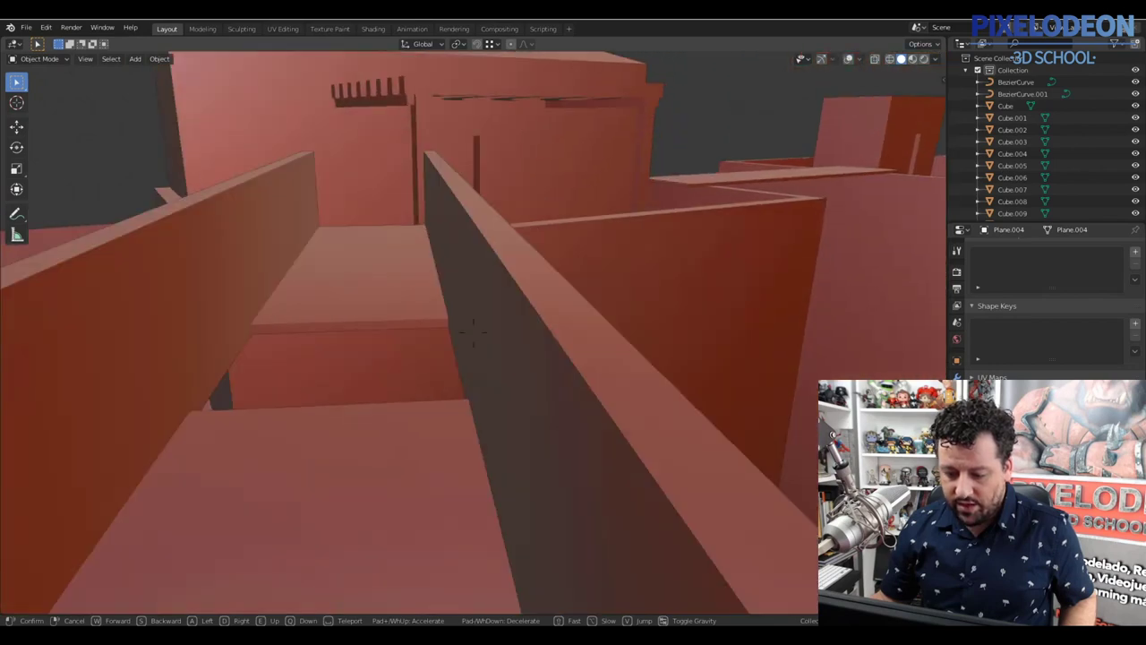
key("s")
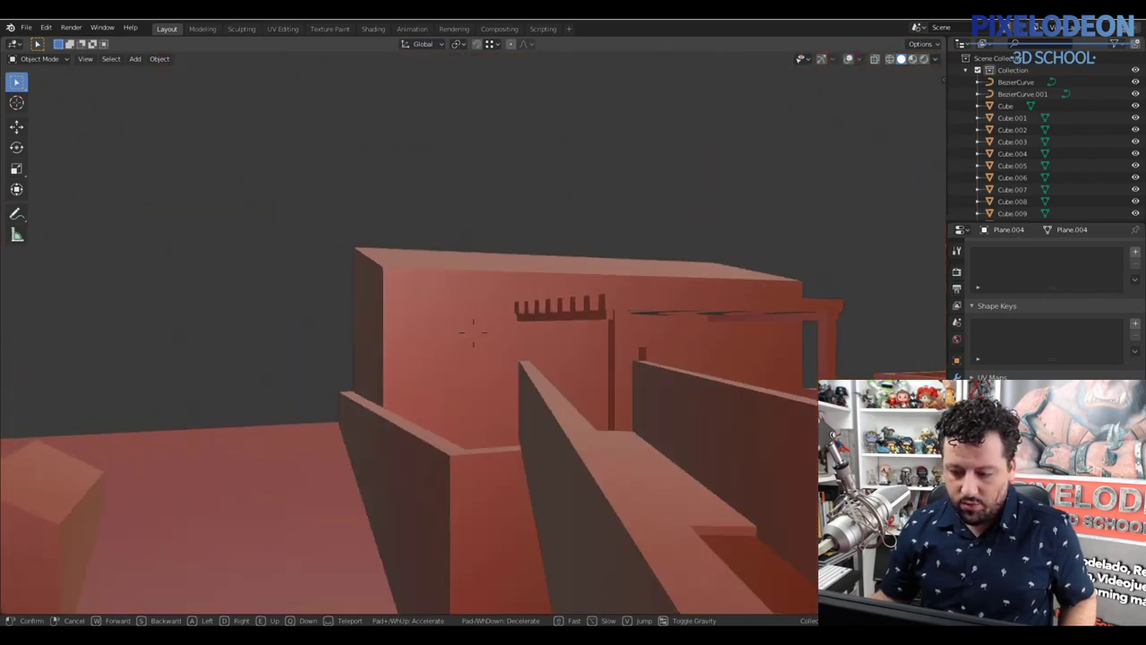
key("w")
key("w")
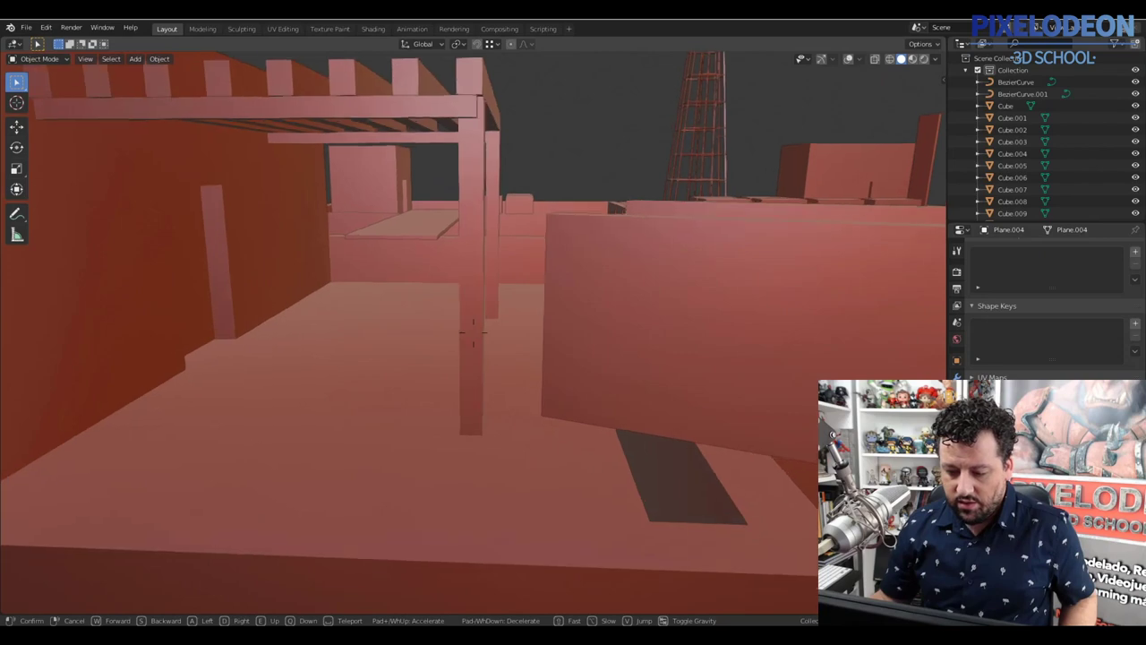
key("w")
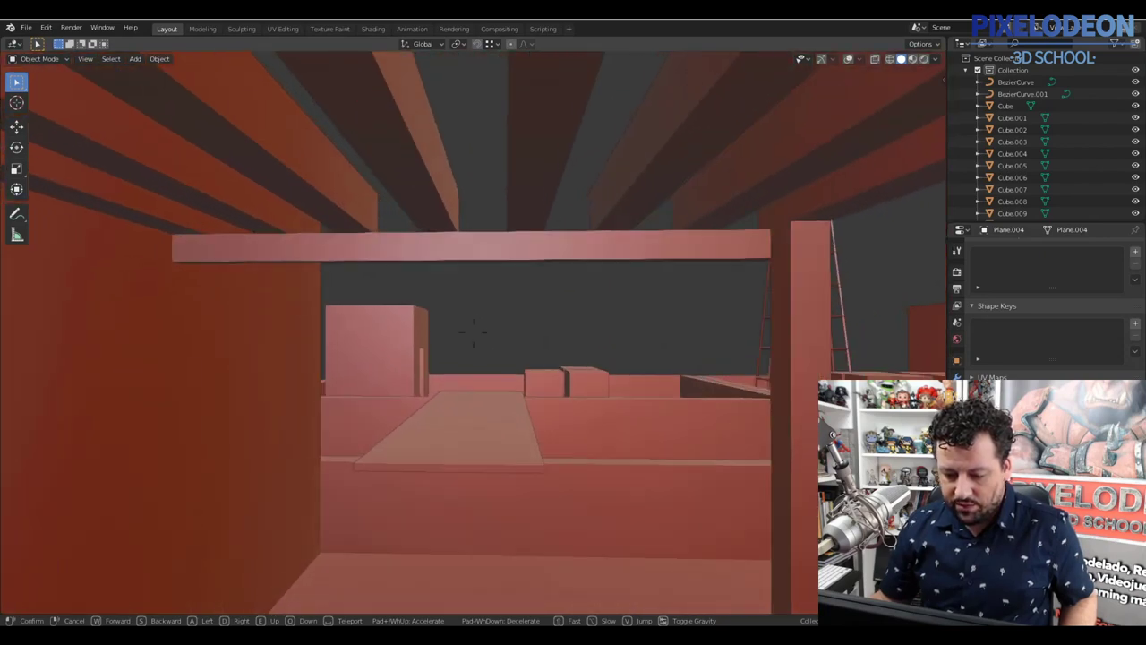
key("w")
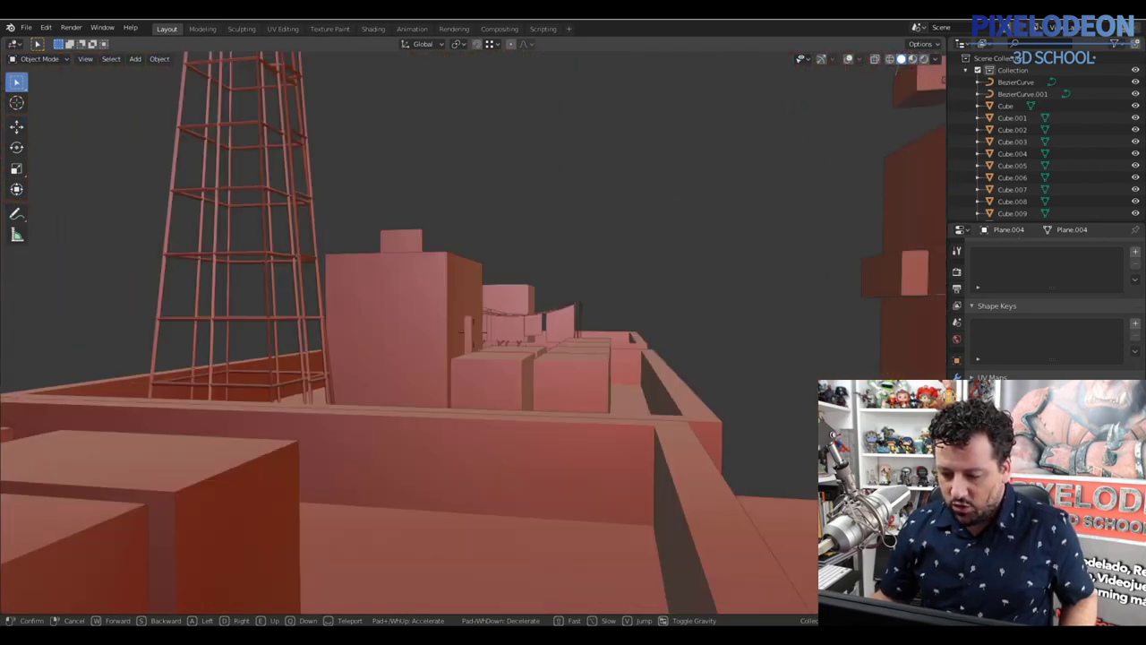
key("w")
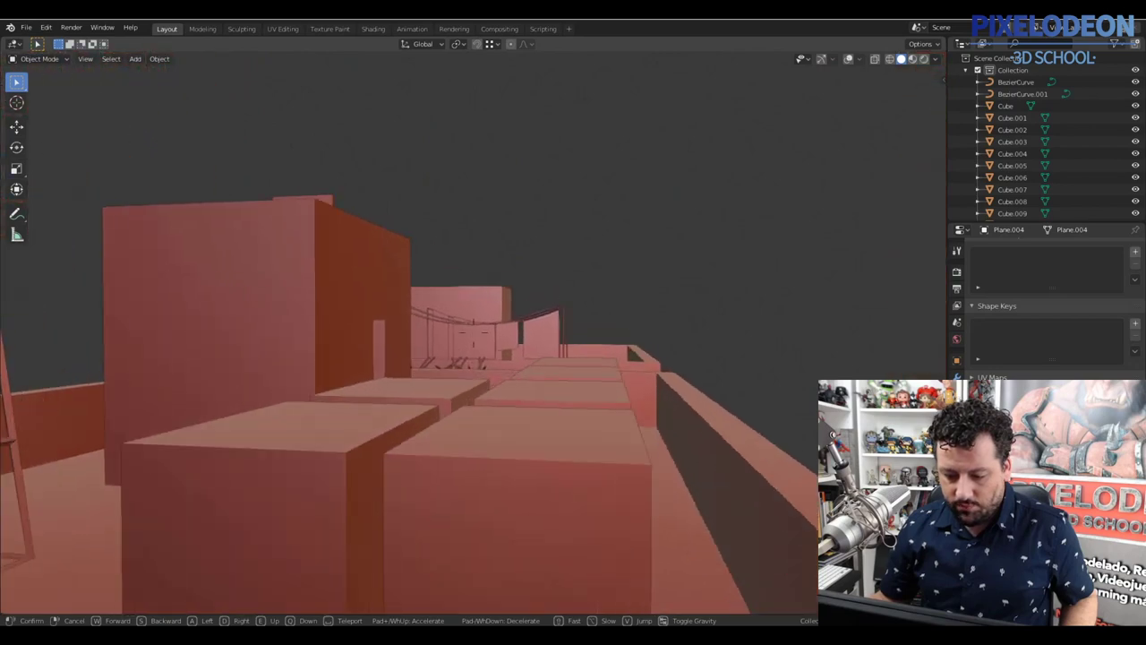
key("w")
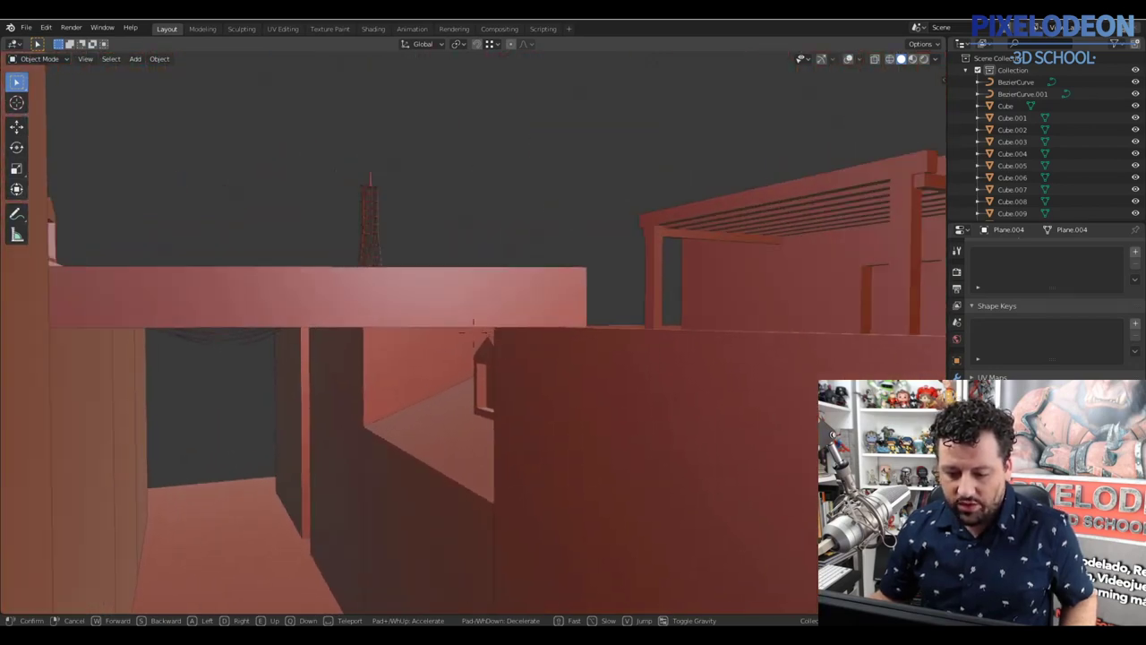
key("Escape")
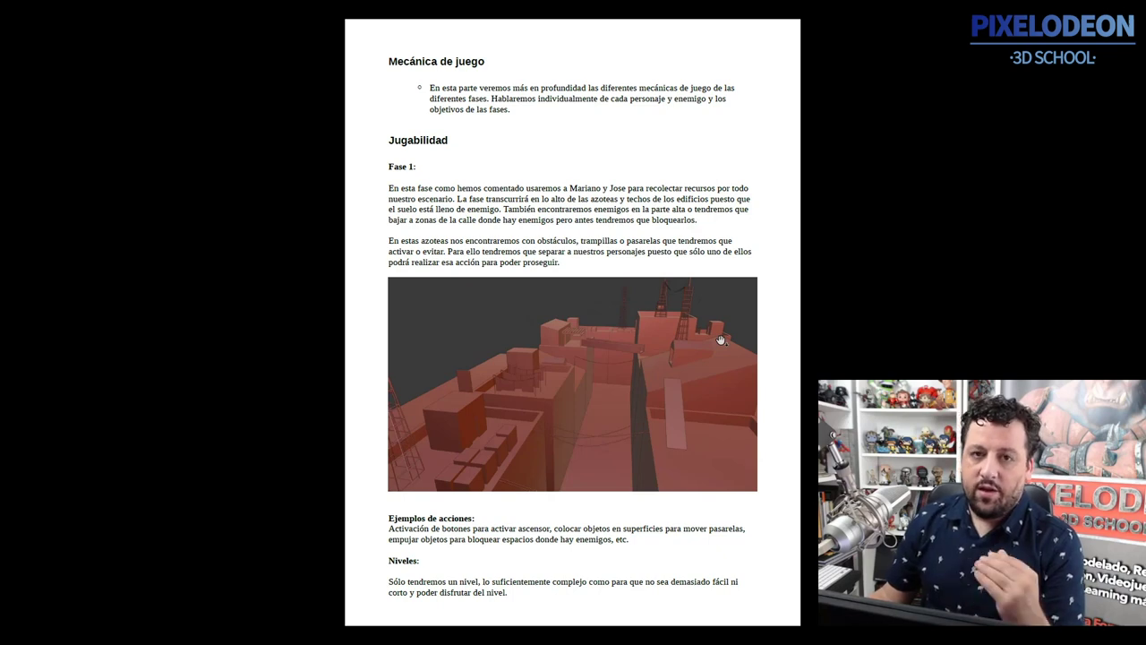
Scroll to the page with Varios caminos, Intensidad, Habilidades, Vida y Muerte and Flujo de juego
scroll(594, 396, "down", 1)
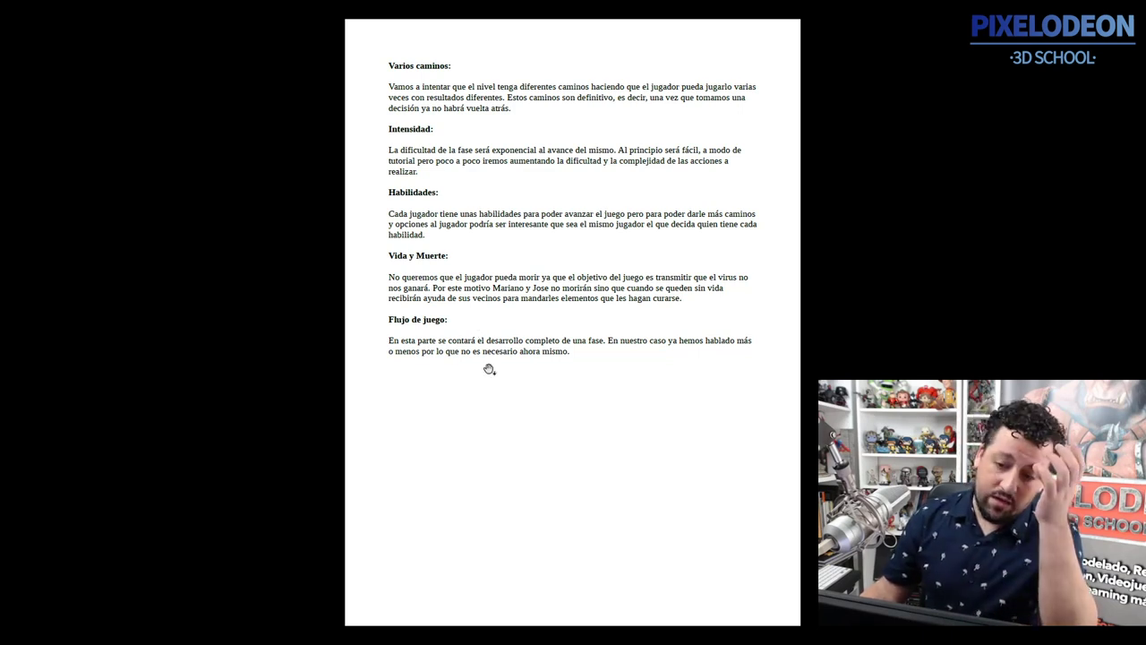
Scroll past the Fase 2 and Fase 3 pages to Mariano's sheet showing Vida inicial 200 puntos
scroll(503, 340, "down", 1)
scroll(504, 343, "up", 1)
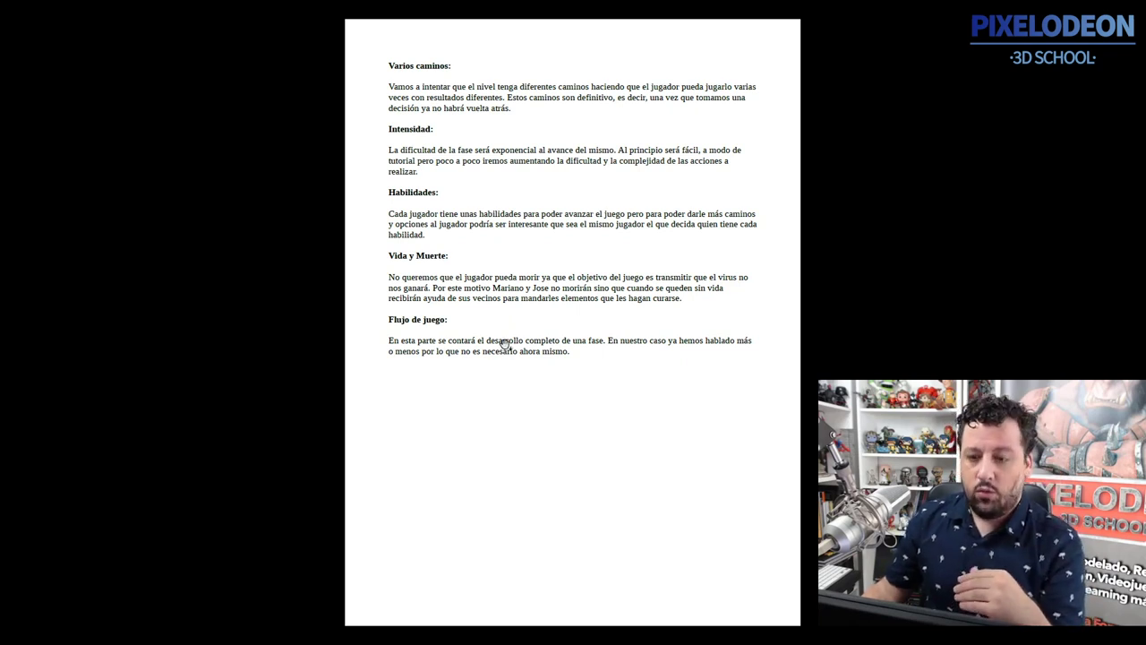
scroll(504, 347, "down", 1)
scroll(504, 351, "down", 1)
scroll(504, 351, "down", 1)
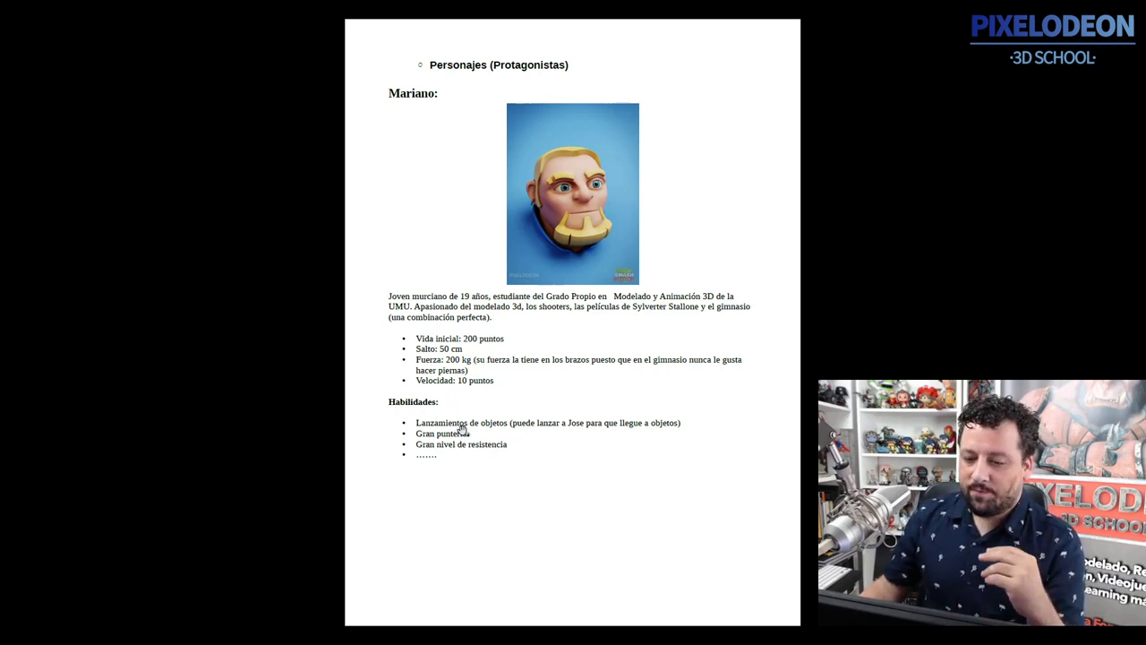
Flip between Mariano's and Jose's sheets, then scroll on to the Murciélago bat enemy page
scroll(462, 431, "down", 5)
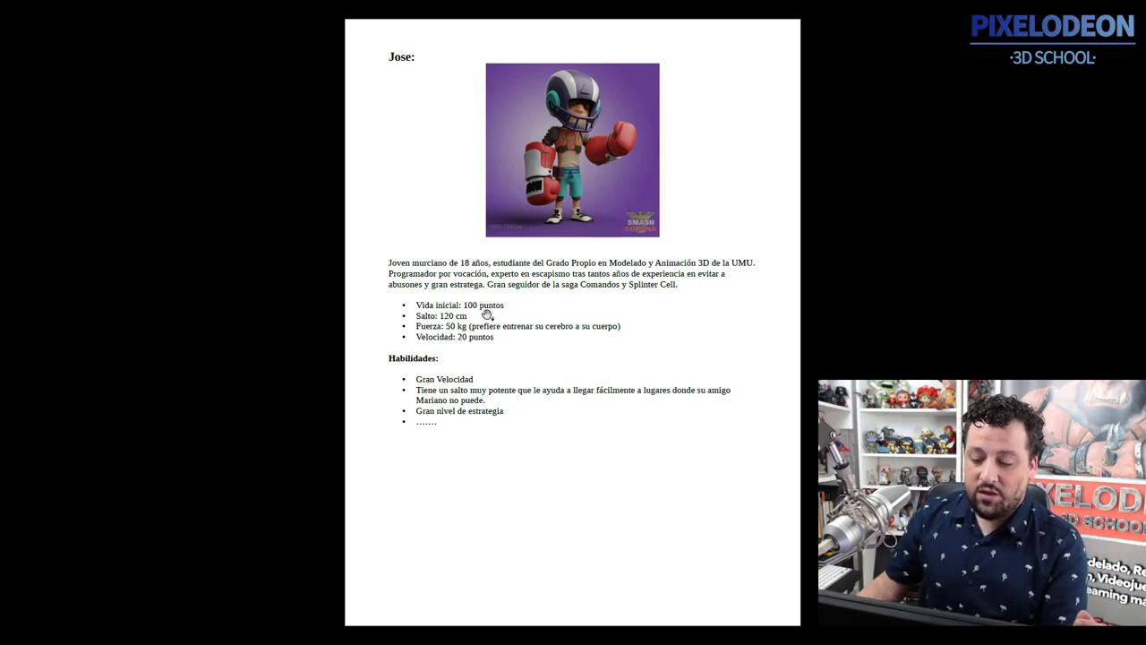
key("Page_Up")
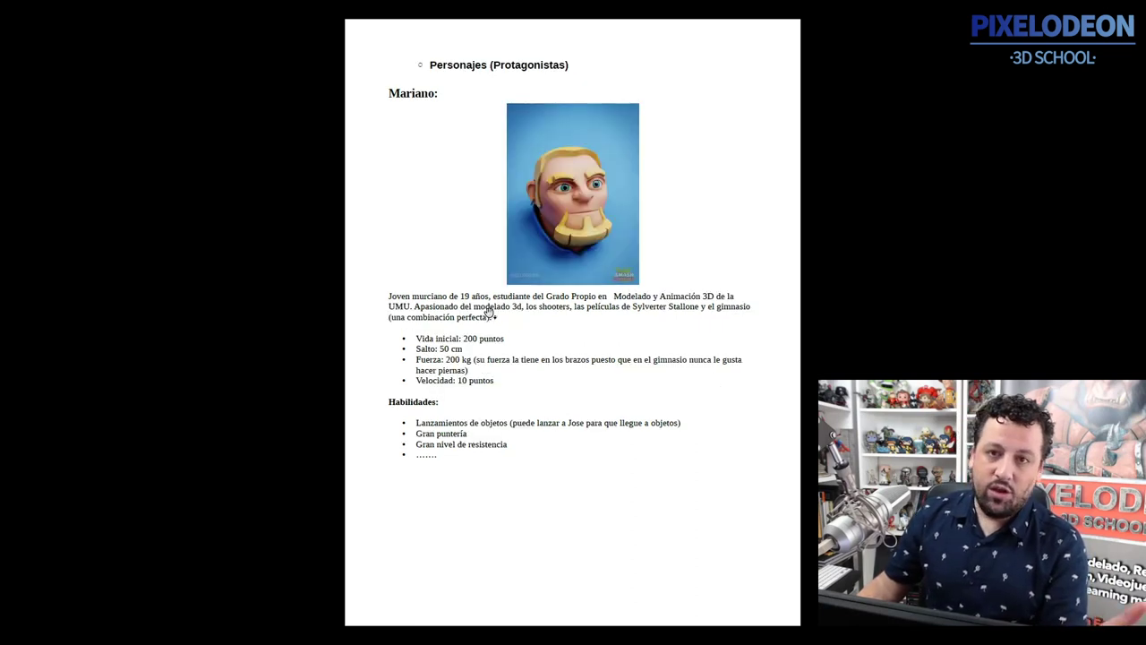
key("Page_Down")
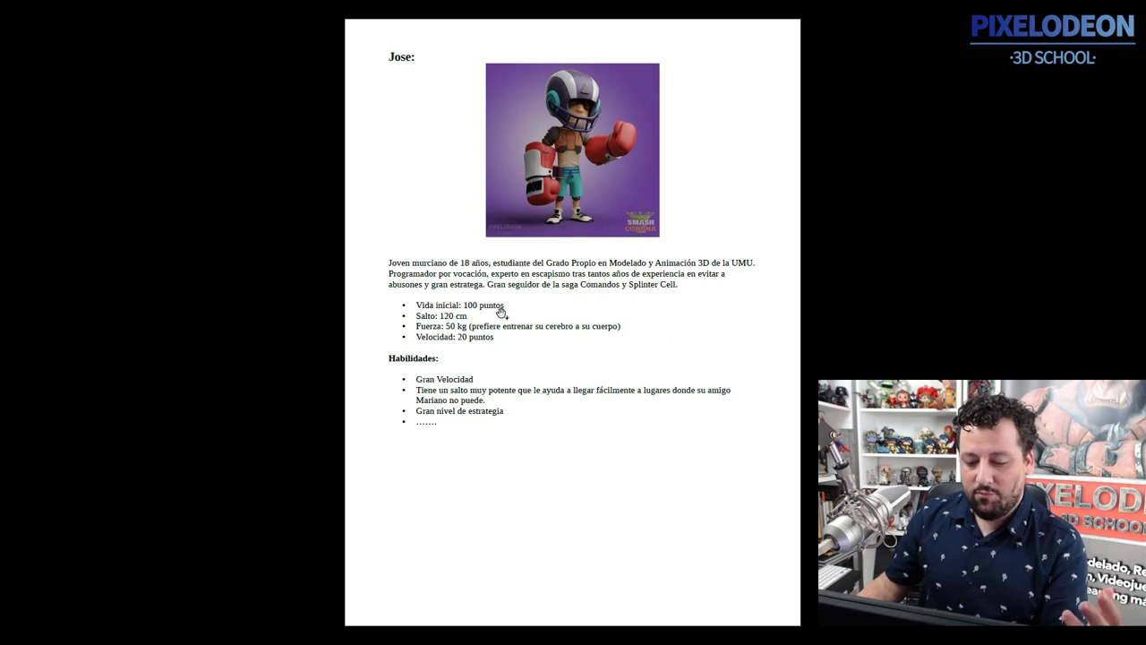
key("Page_Up")
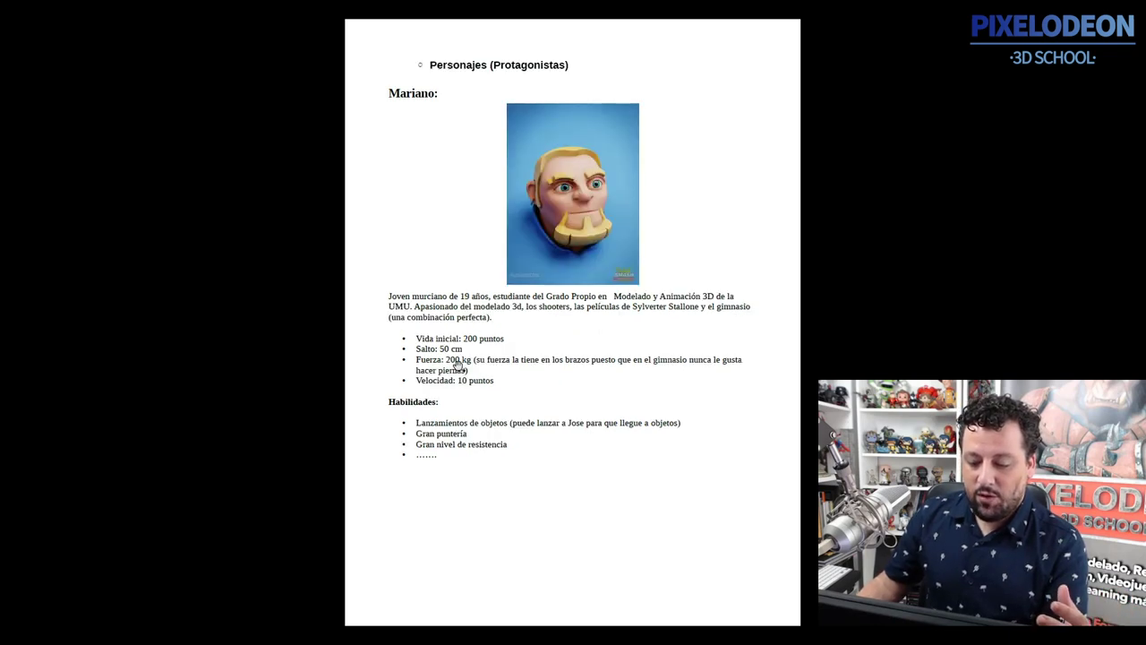
key("Page_Down")
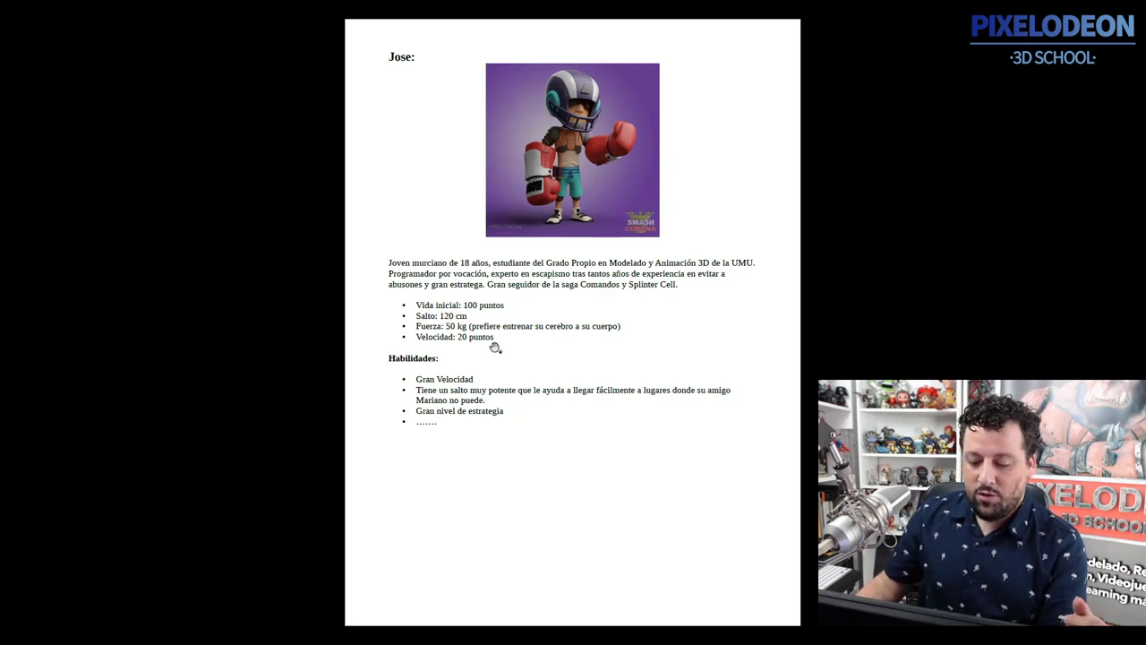
scroll(495, 347, "down", 1)
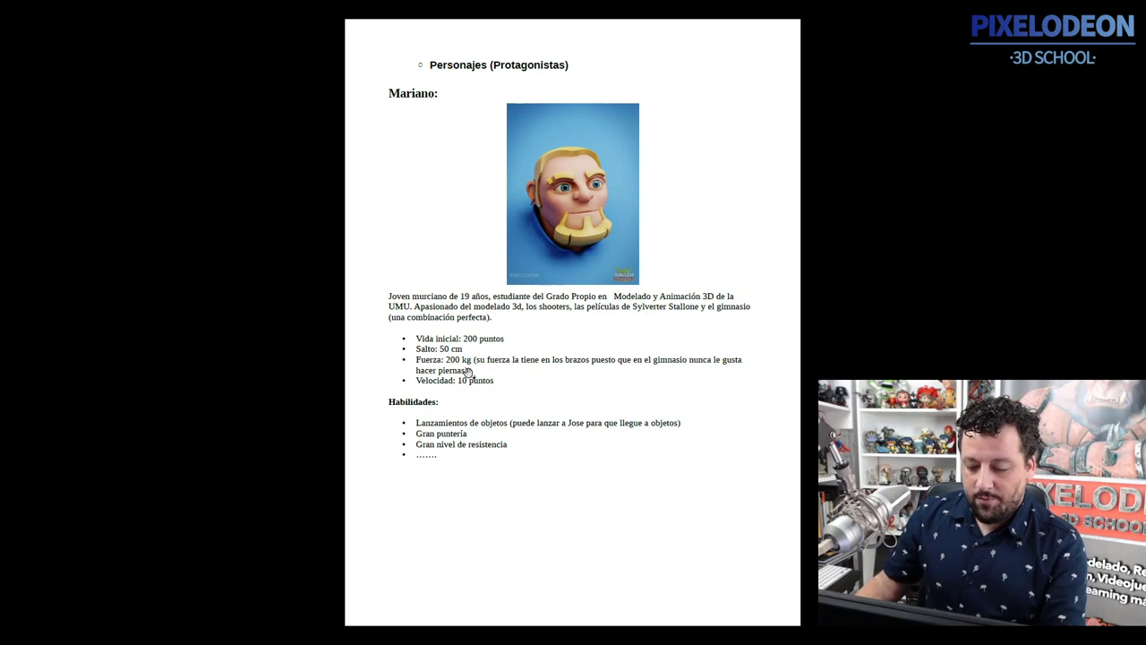
scroll(466, 371, "up", 1)
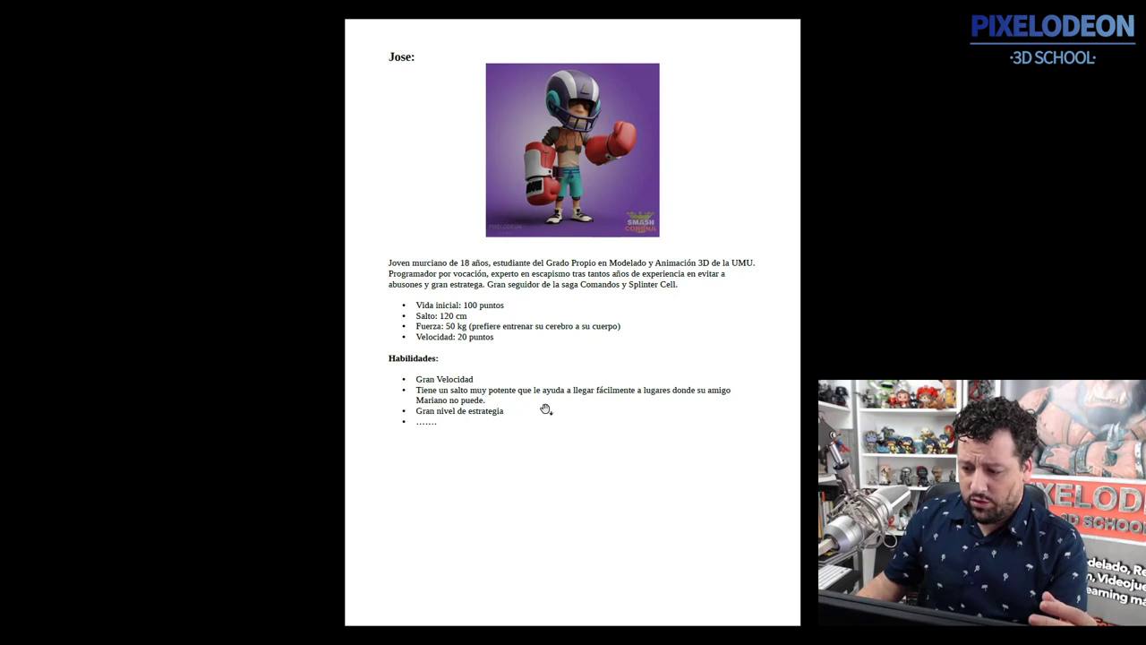
scroll(545, 409, "down", 3)
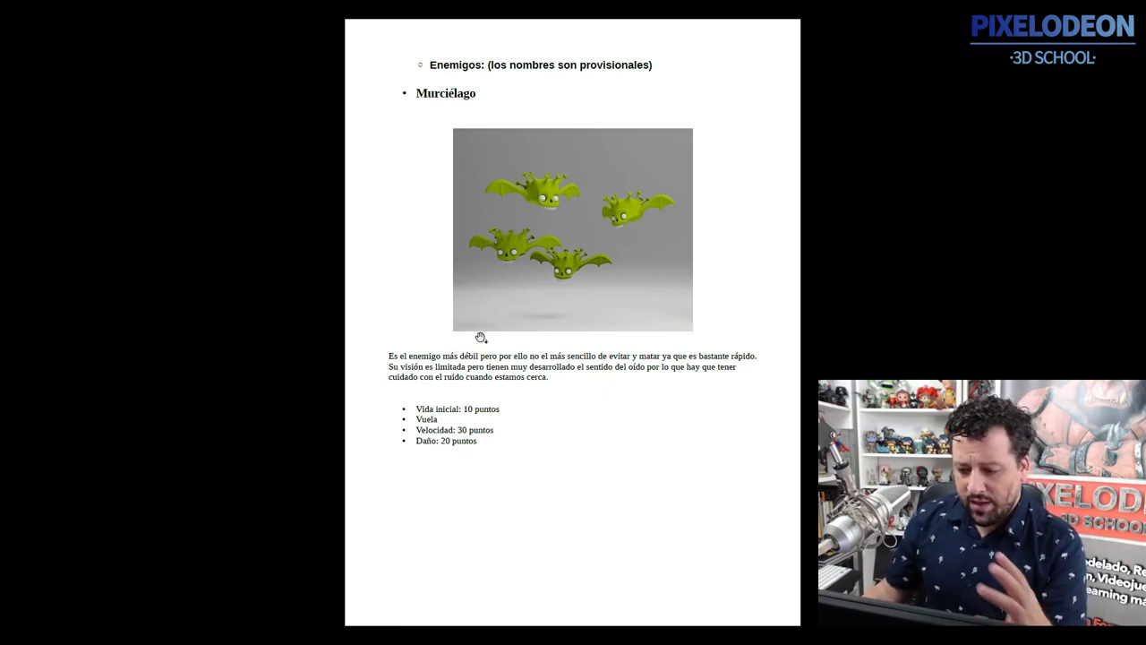
scroll(483, 337, "down", 5)
Scroll from the Murciélago page down through the enemy entries toward Esqueleto
scroll(484, 335, "up", 5)
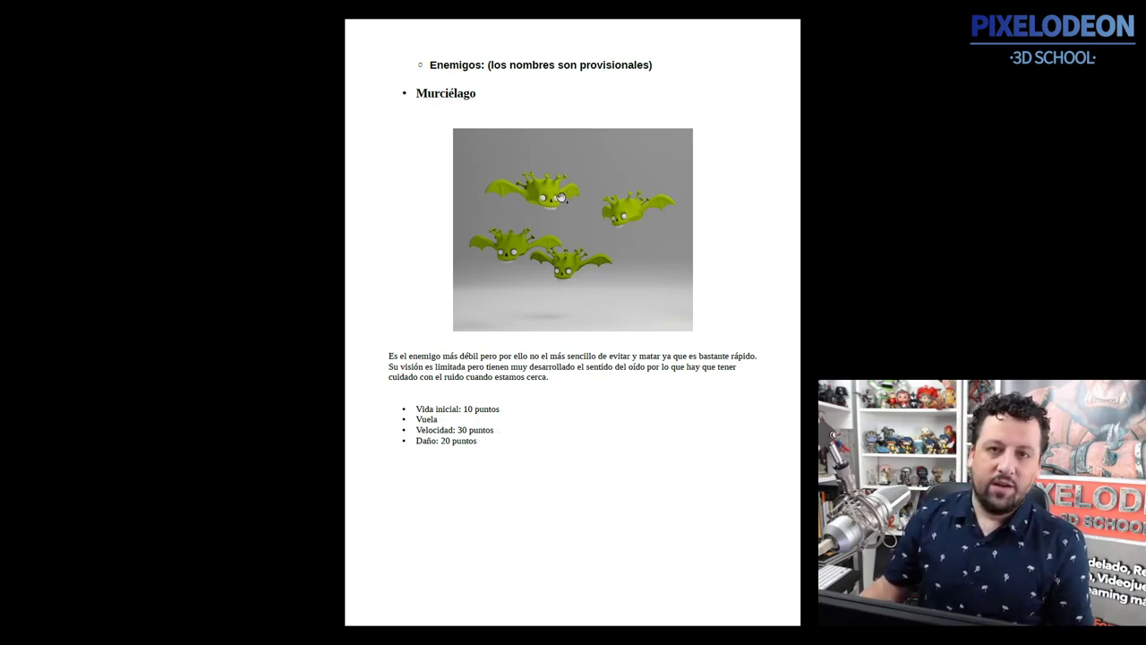
scroll(550, 338, "down", 3)
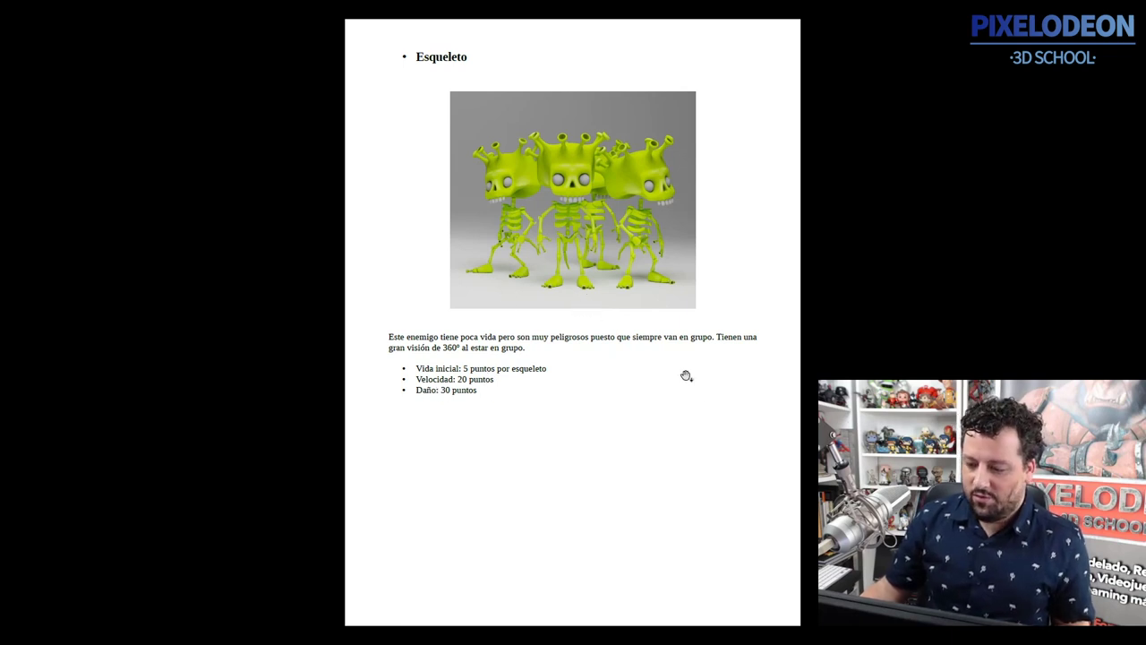
scroll(699, 402, "down", 1)
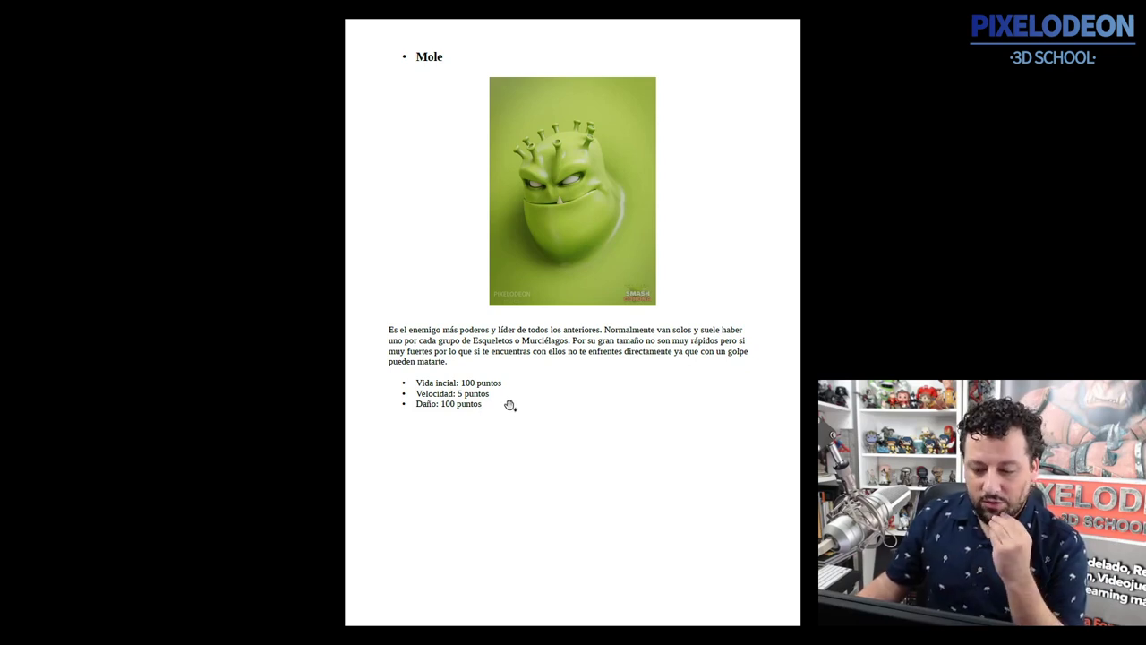
scroll(522, 394, "up", 10)
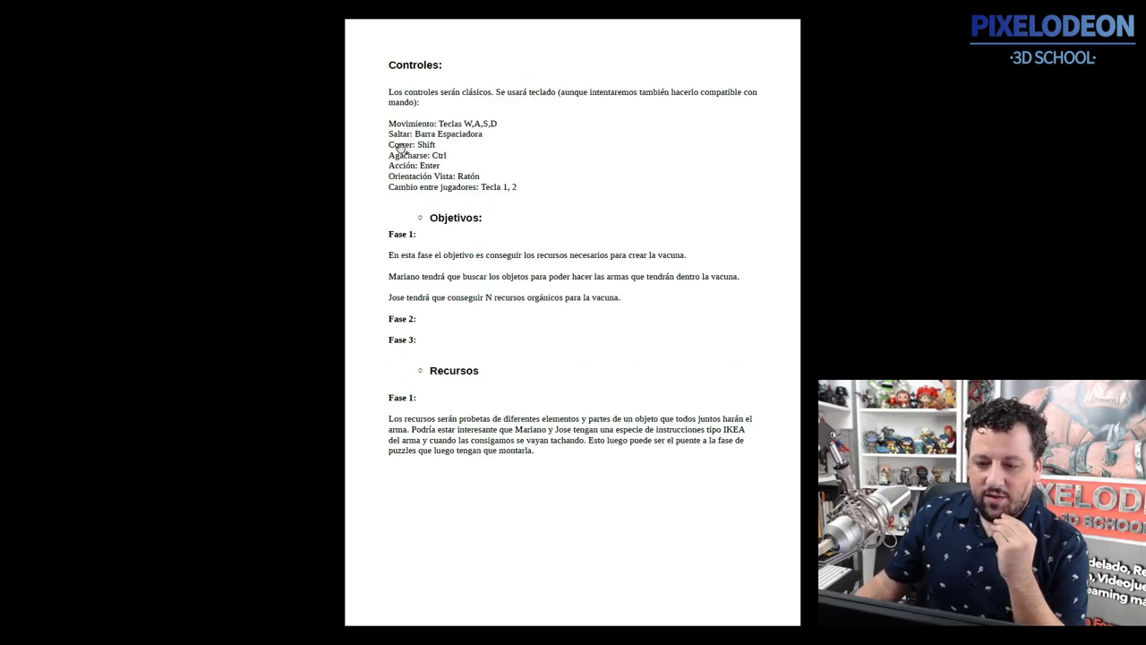
scroll(540, 103, "down", 10)
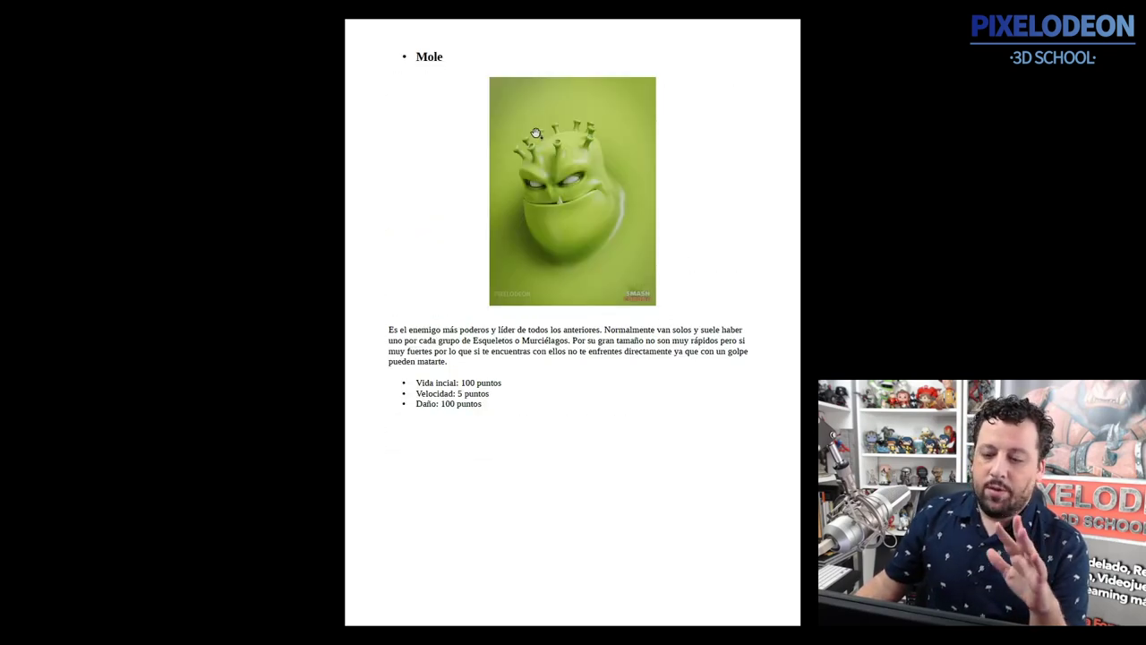
scroll(540, 130, "up", 3)
scroll(543, 131, "up", 5)
scroll(548, 132, "up", 5)
scroll(549, 131, "down", 5)
scroll(550, 128, "down", 5)
scroll(551, 132, "up", 5)
scroll(550, 133, "up", 5)
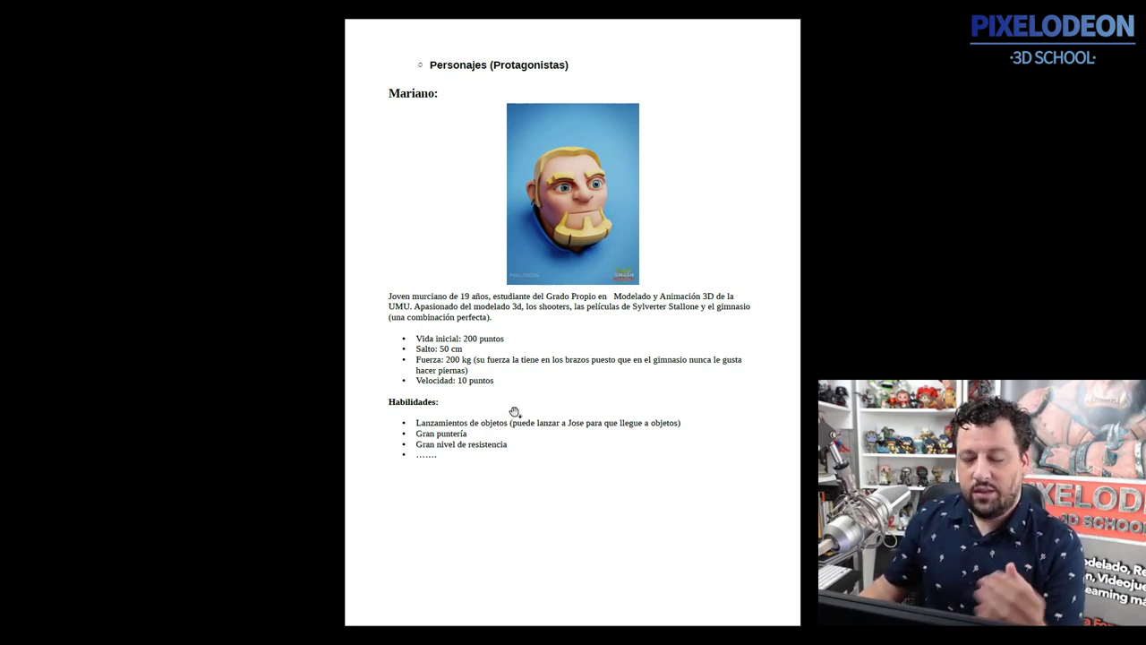
scroll(515, 411, "down", 5)
scroll(515, 411, "down", 5)
scroll(515, 411, "down", 5)
scroll(515, 411, "down", 5)
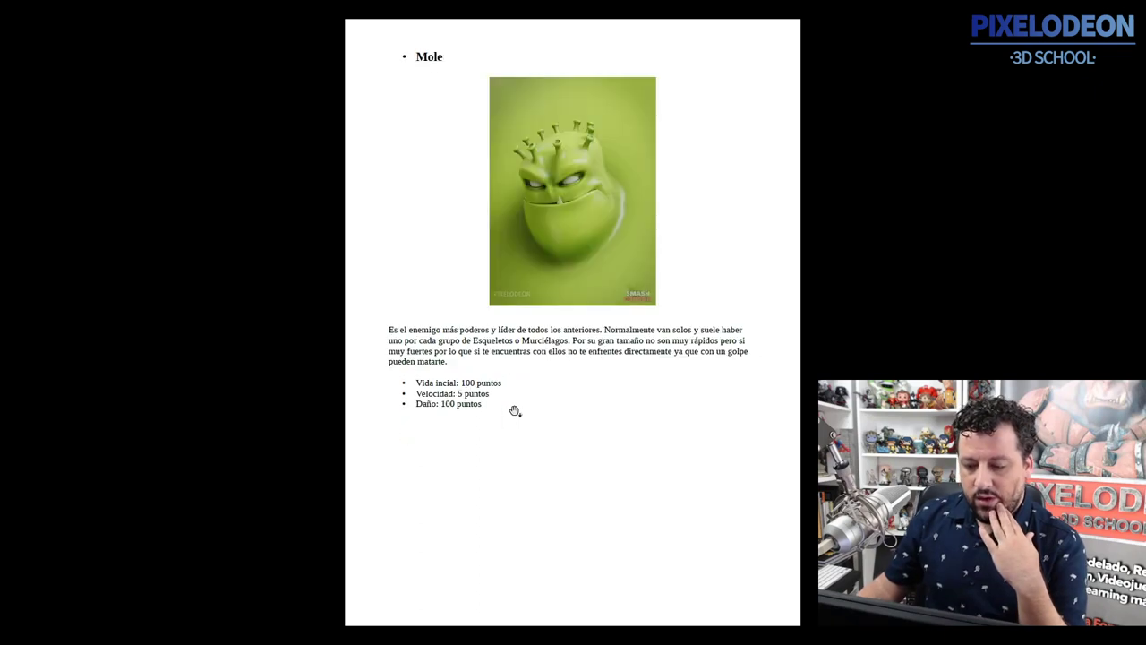
scroll(515, 411, "down", 5)
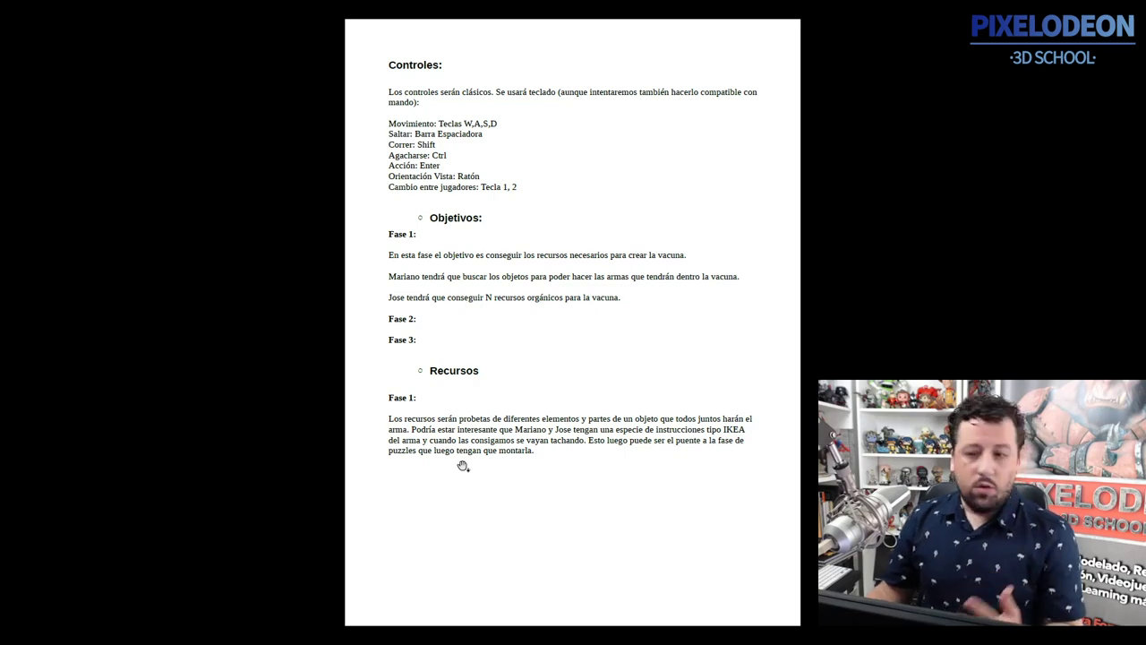
scroll(464, 464, "down", 10)
Scroll back up to Mariano's sheet with his portrait, Vida inicial 200 puntos and Habilidades
scroll(484, 450, "down", 10)
scroll(474, 451, "down", 10)
scroll(475, 449, "up", 5)
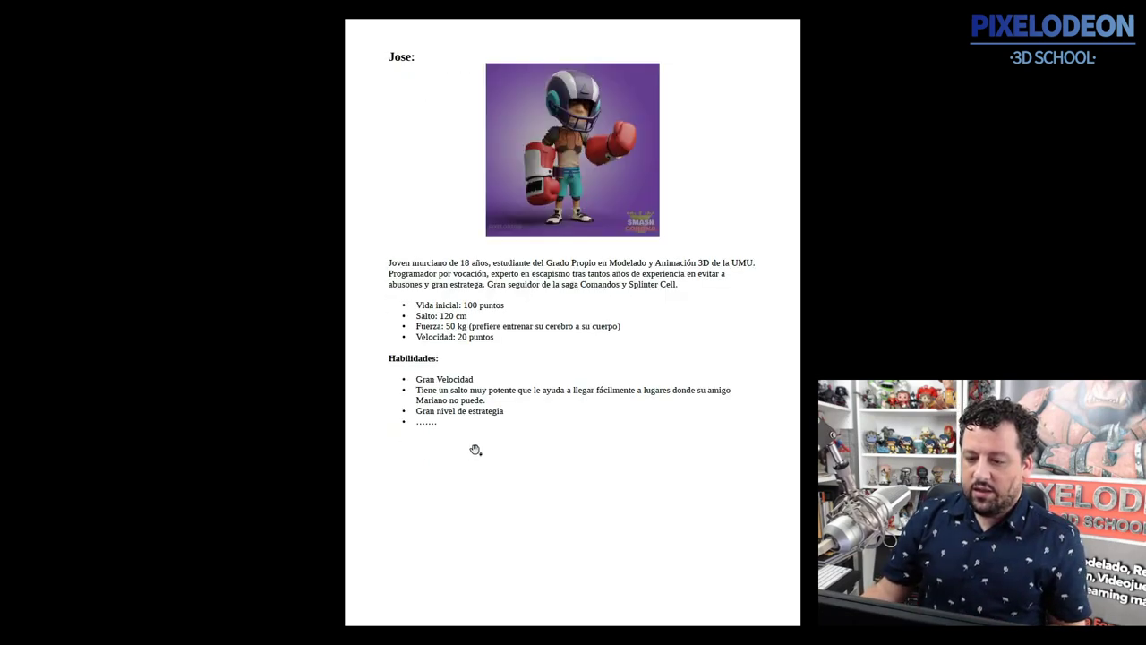
scroll(475, 449, "up", 5)
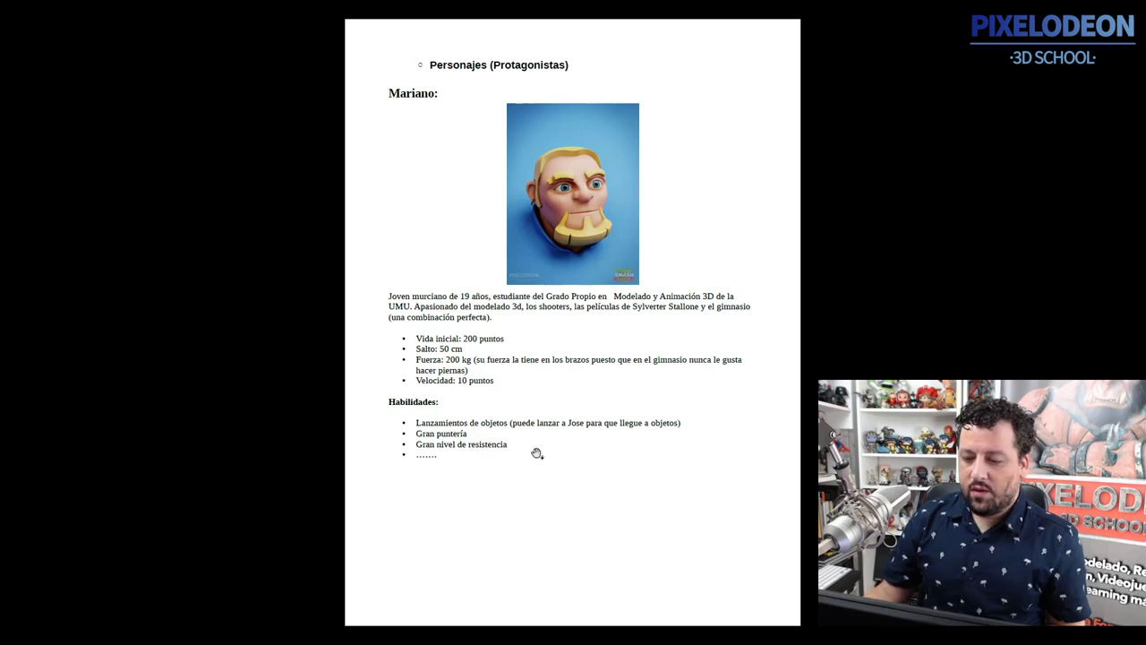
scroll(570, 453, "down", 5)
scroll(574, 453, "down", 5)
scroll(579, 453, "up", 5)
scroll(578, 453, "up", 5)
scroll(579, 453, "up", 5)
scroll(579, 453, "up", 5)
scroll(578, 453, "down", 5)
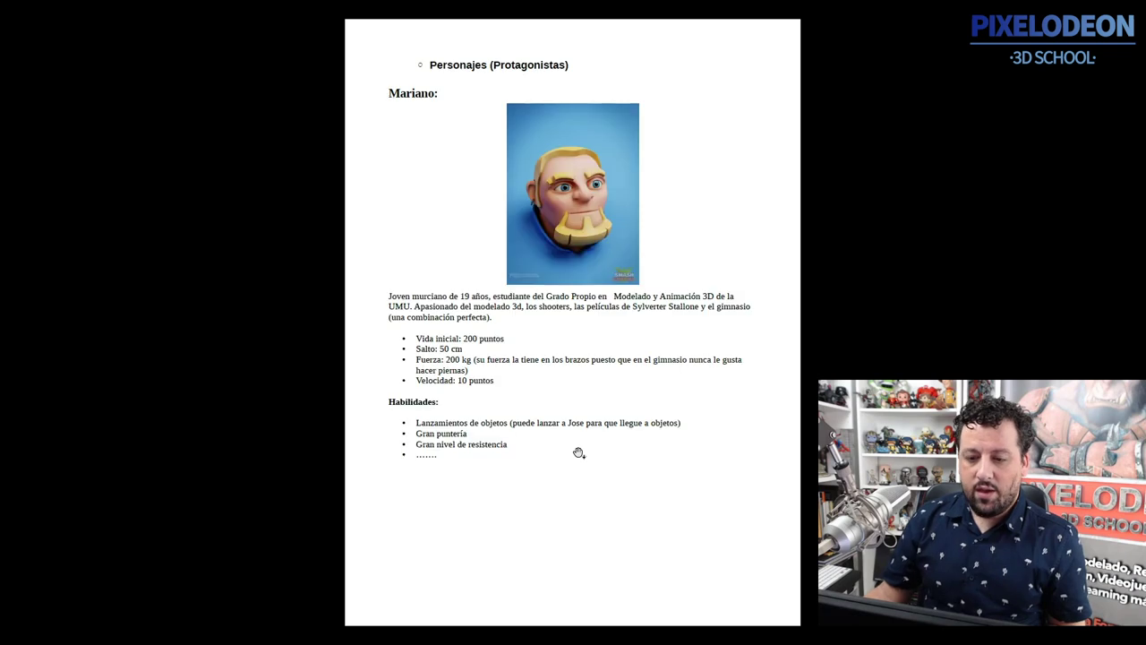